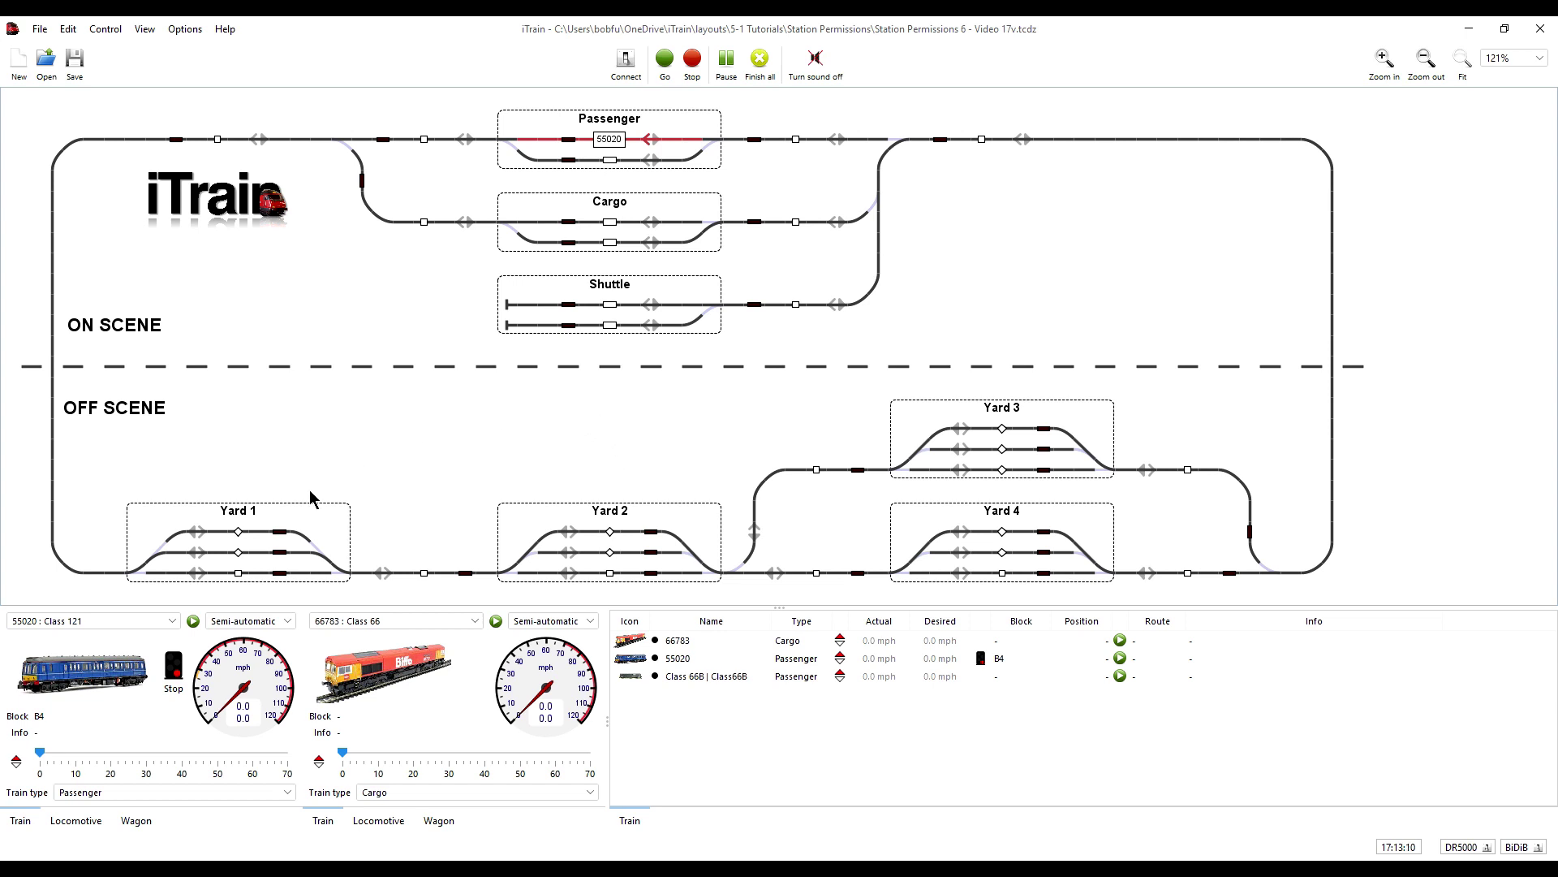
Step: Start train 55020 in Automatic mode so it runs at 30 mph around the layout
left_click(193, 621)
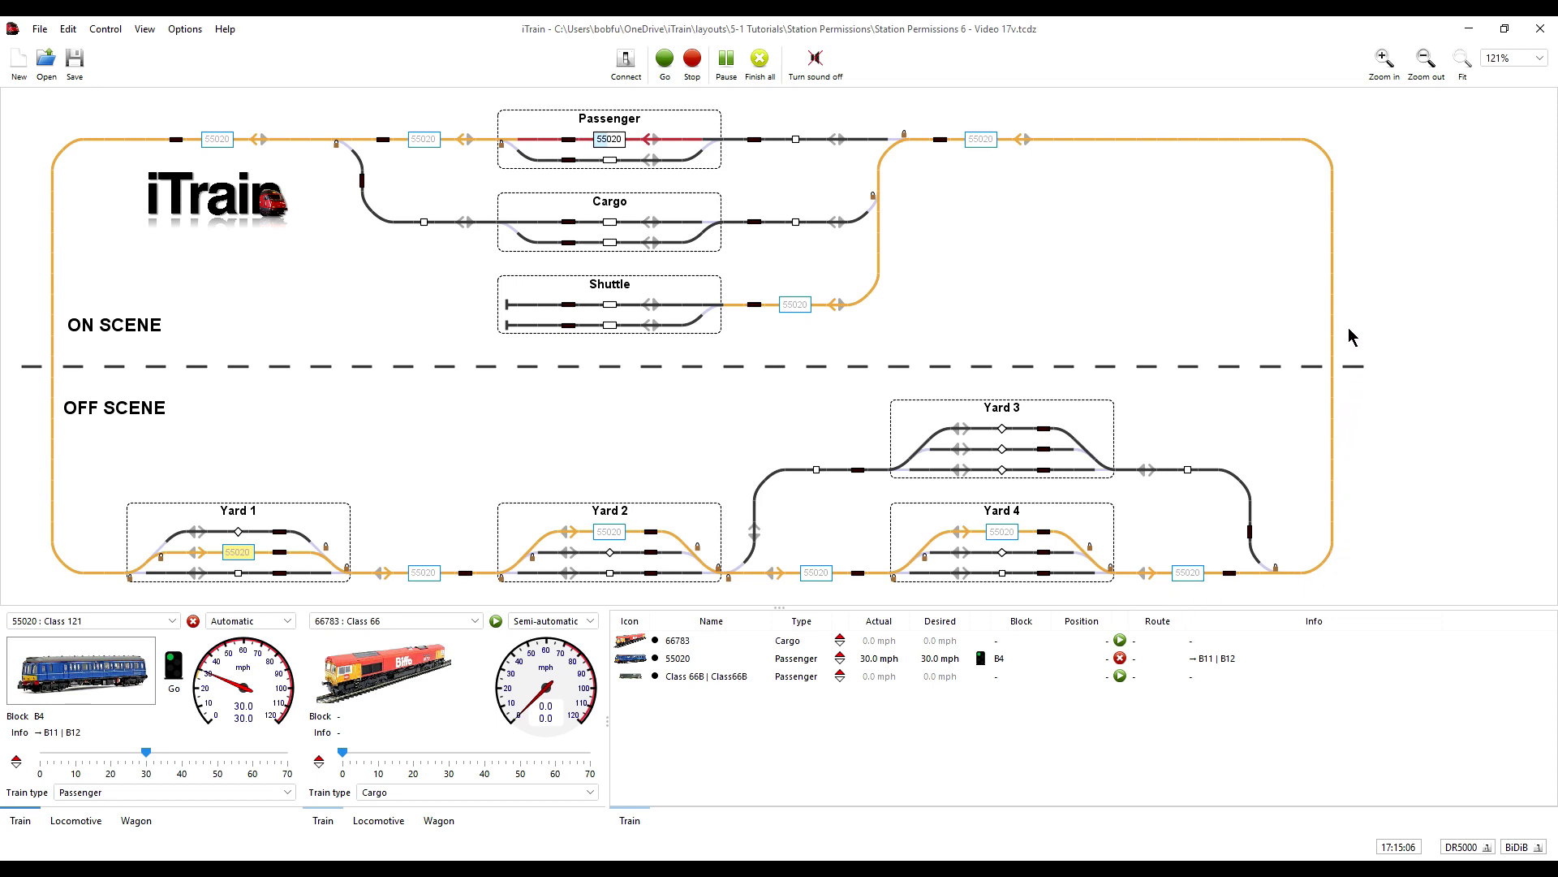
Step: Make Yard 1's B27 pass-only and B26 and B26A wait-only, with At random selection
right_click(325, 528)
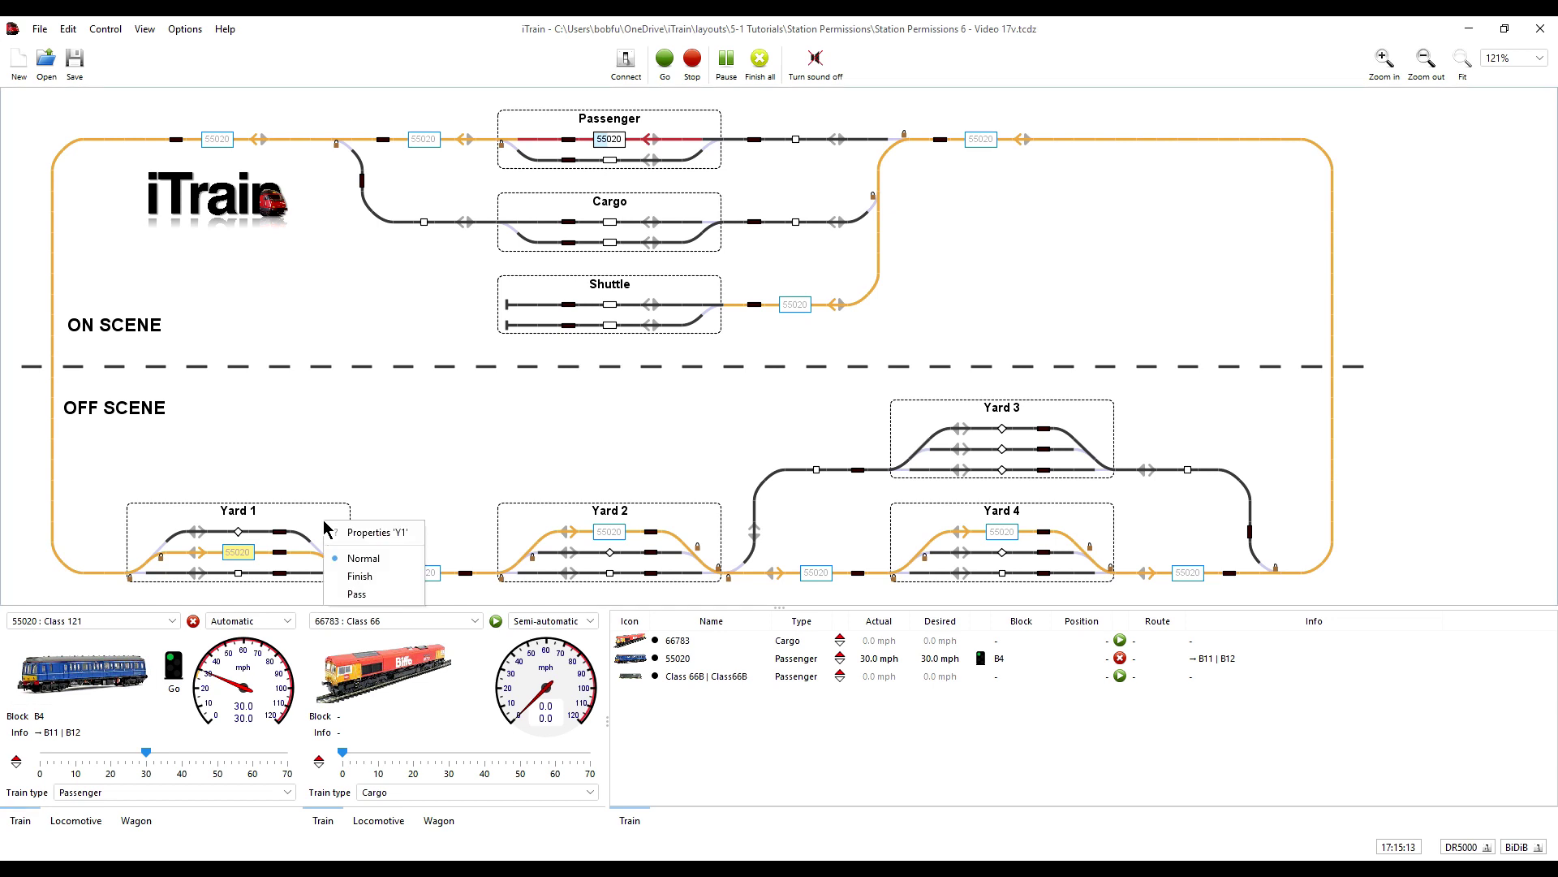
left_click(378, 532)
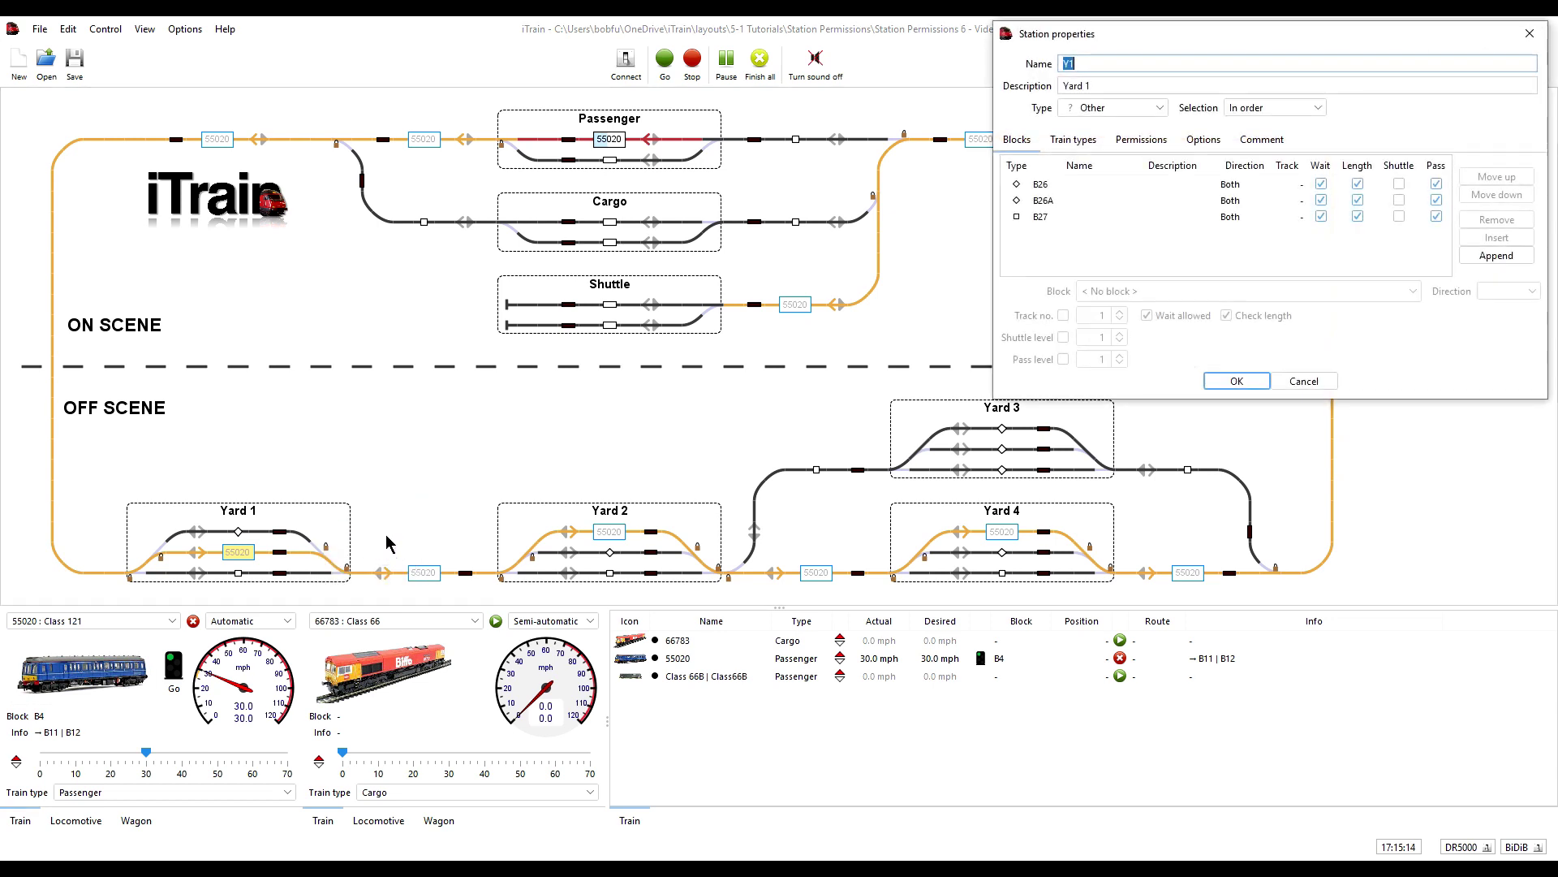
left_click(1059, 216)
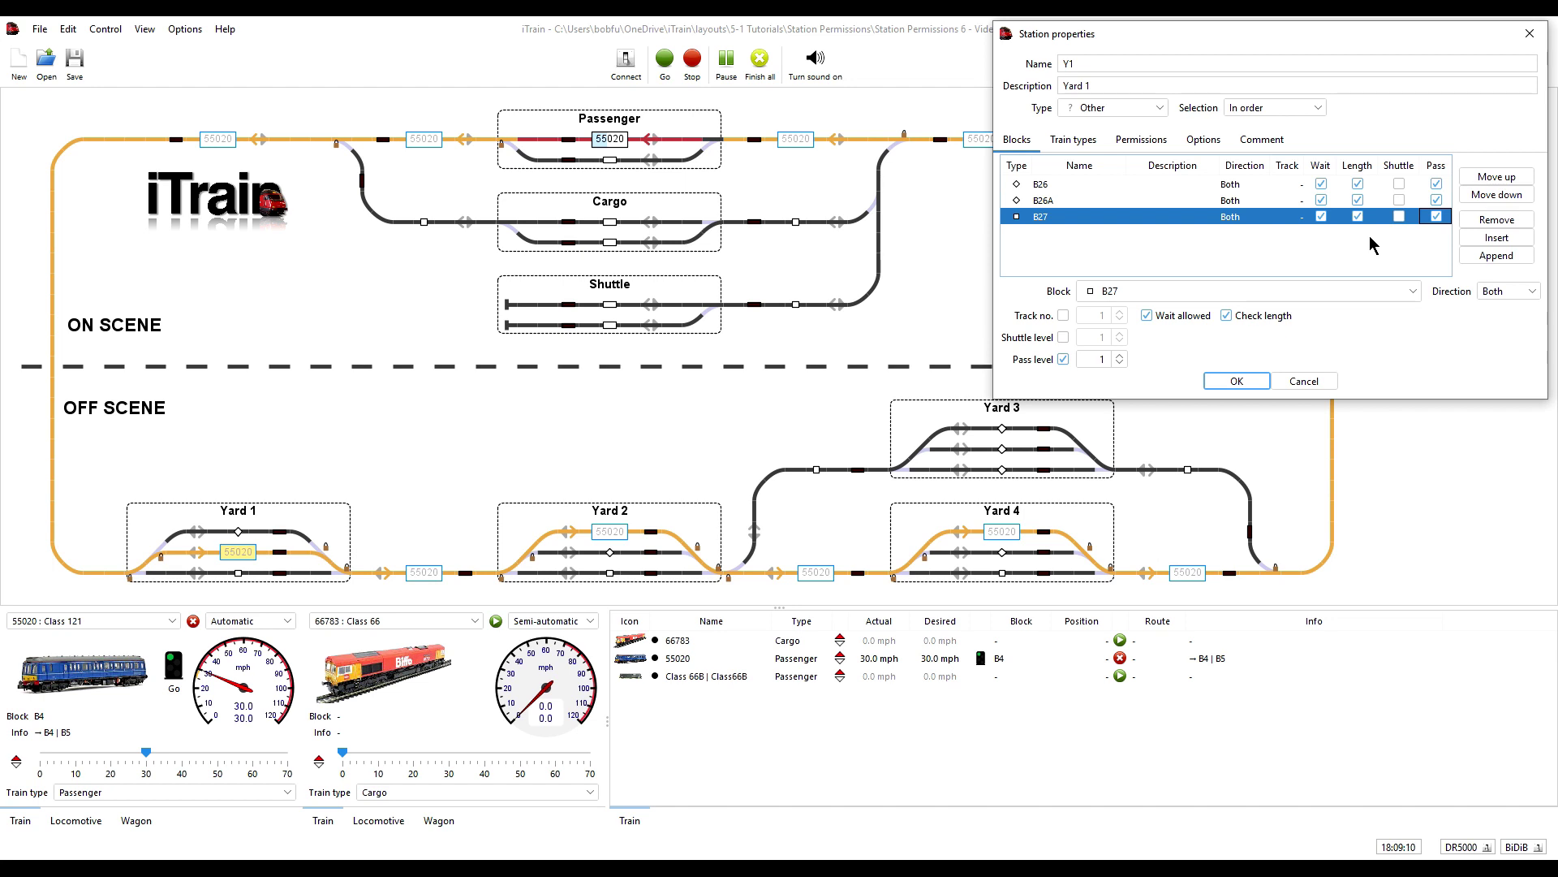
left_click(1321, 215)
left_click(1436, 185)
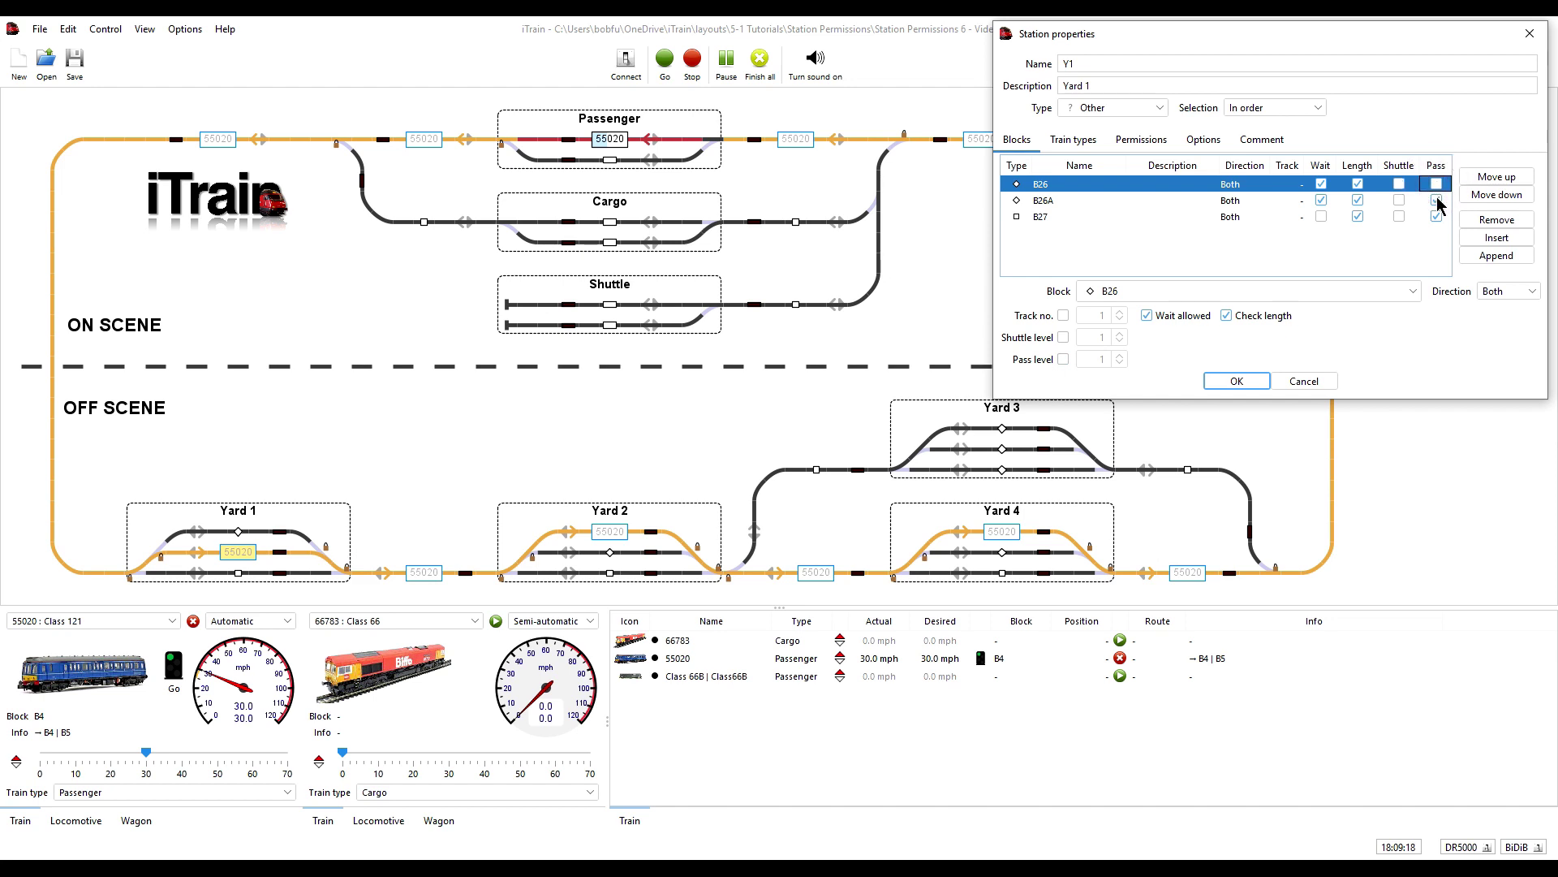
left_click(1436, 200)
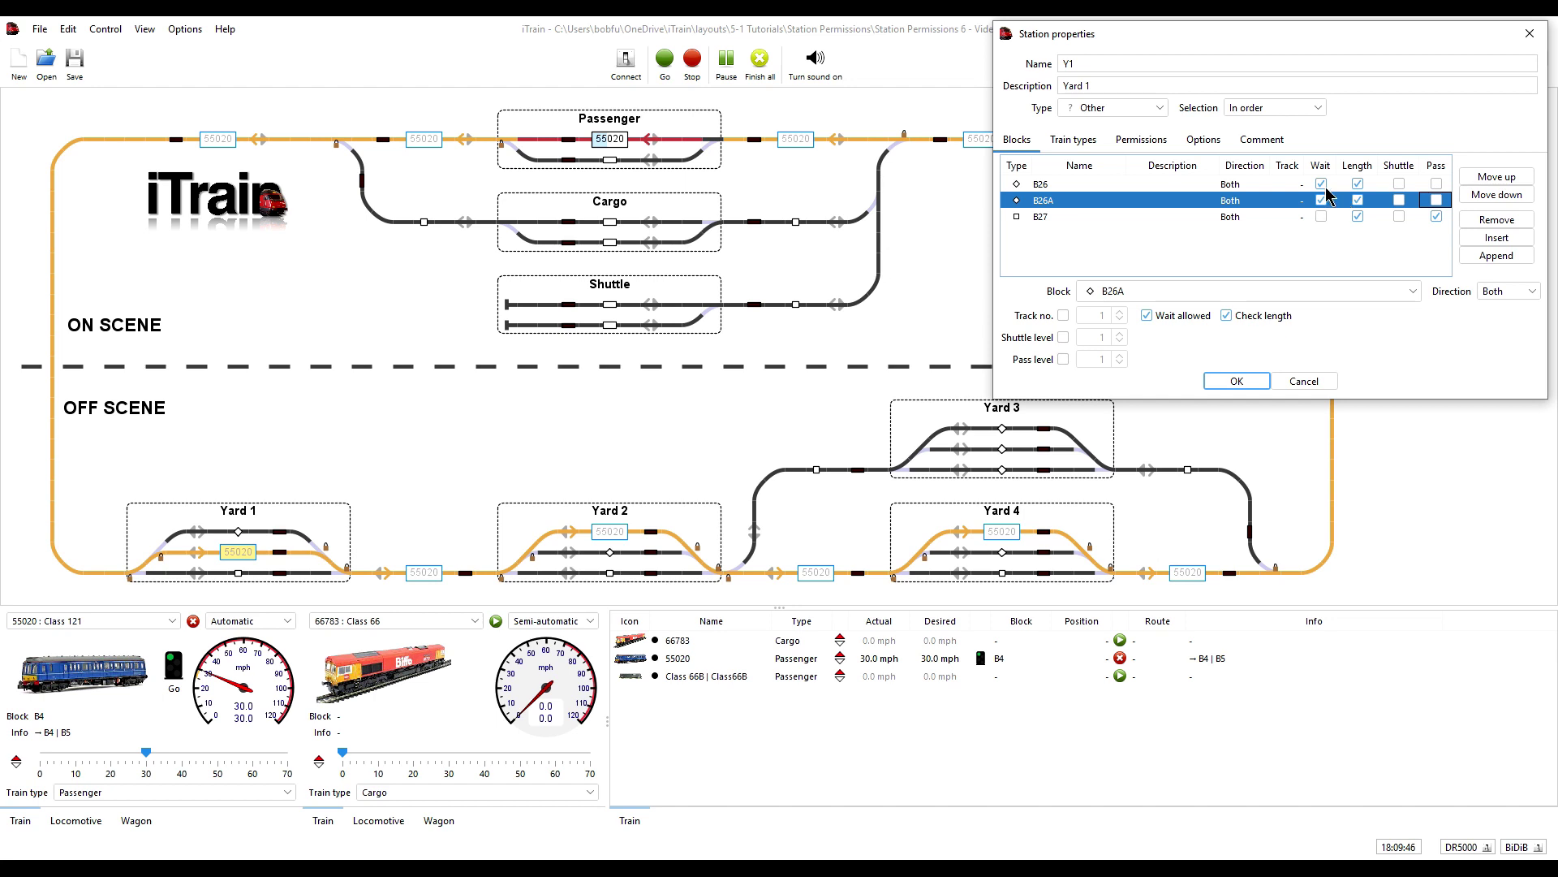
left_click(1320, 108)
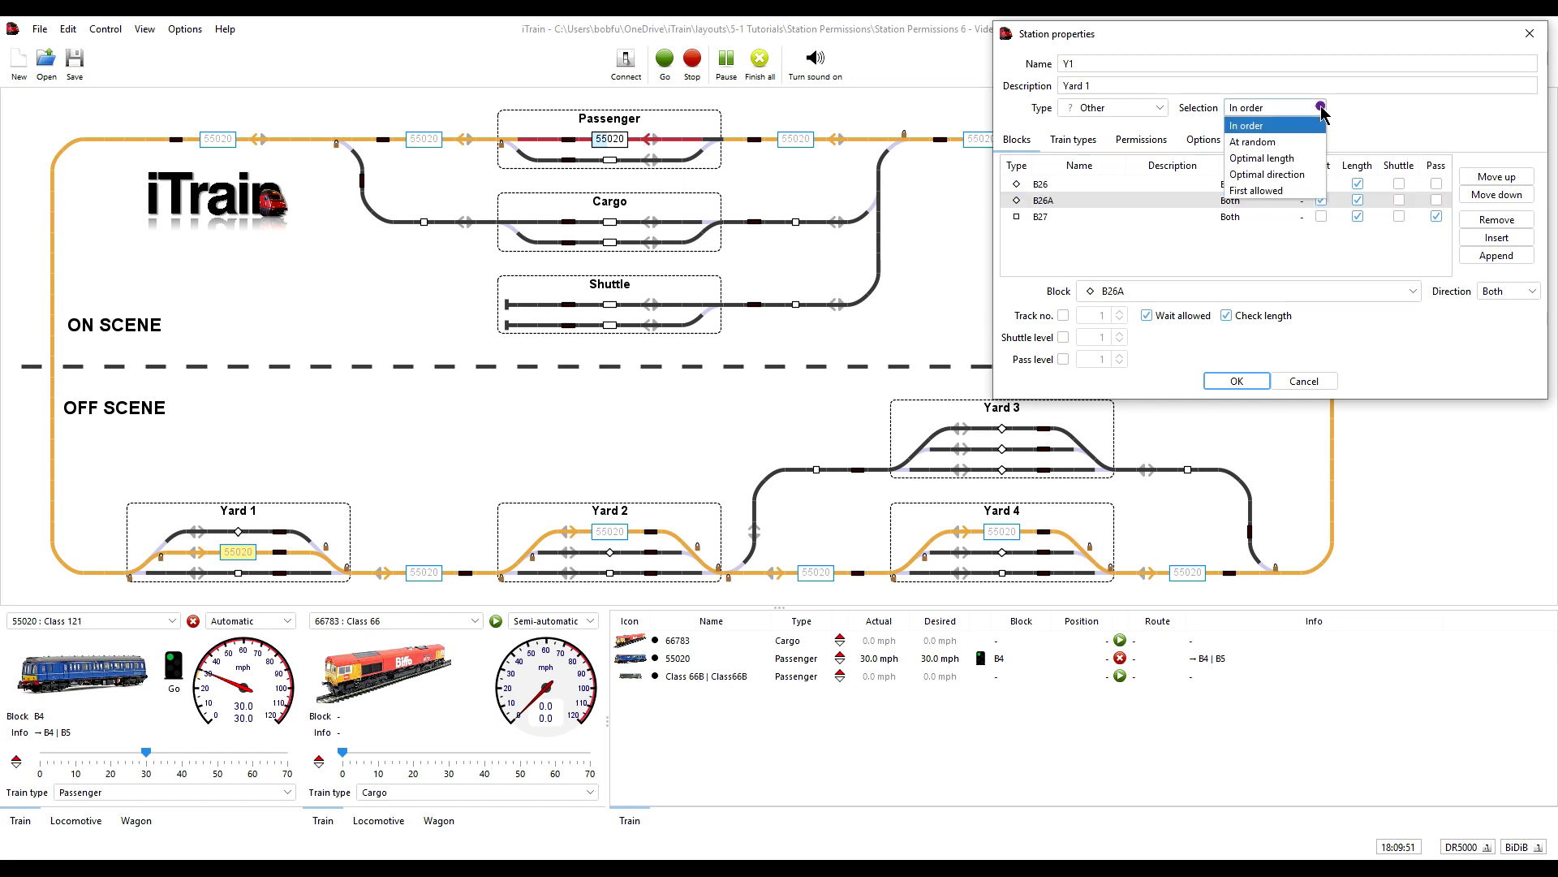
left_click(1261, 145)
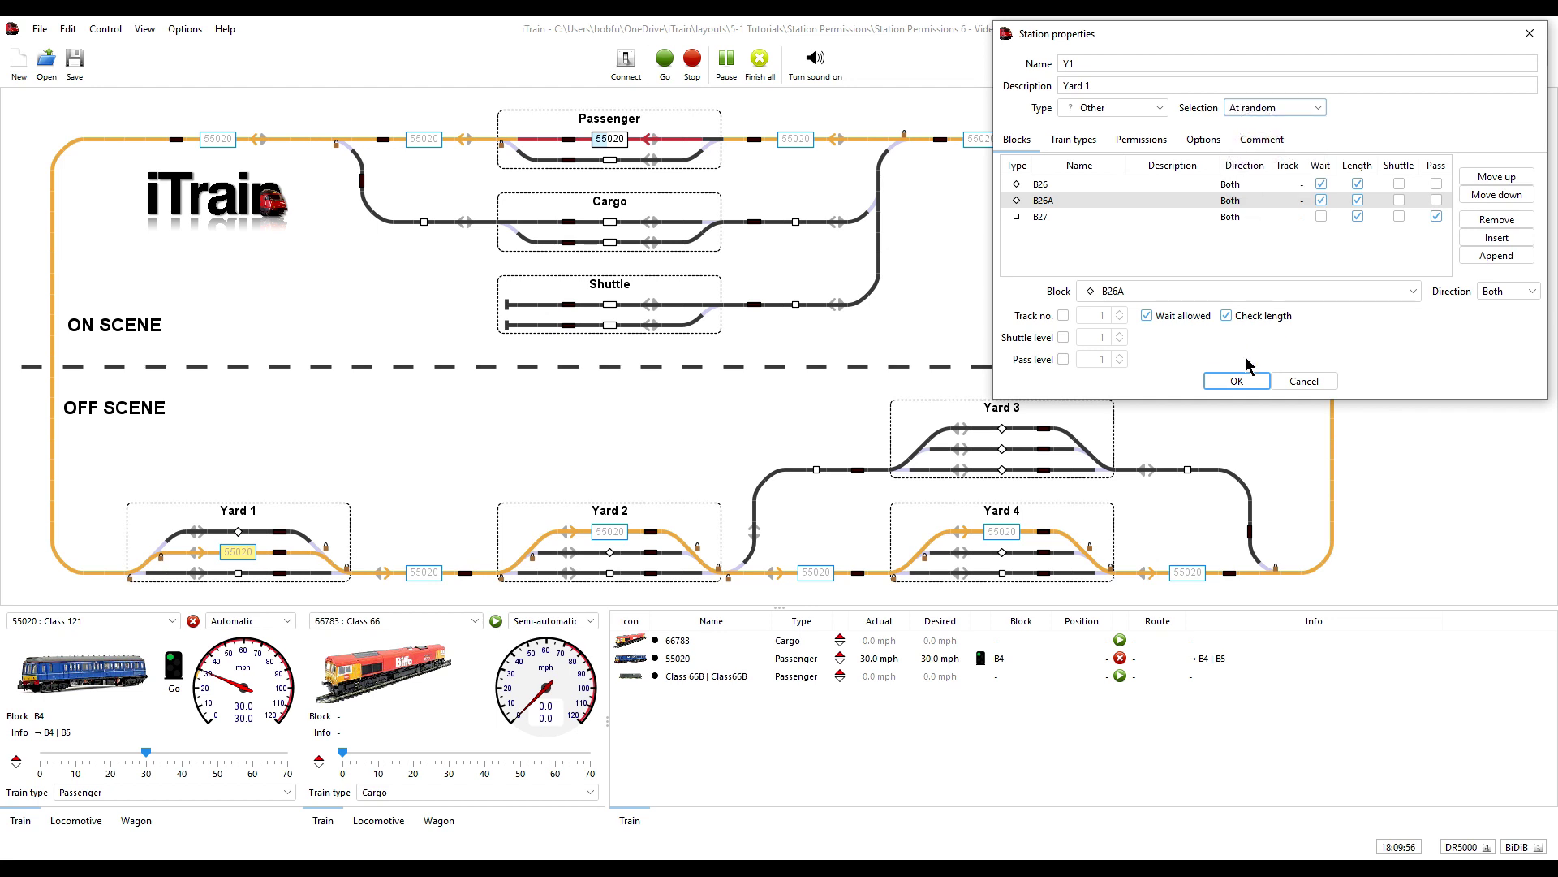
left_click(1238, 381)
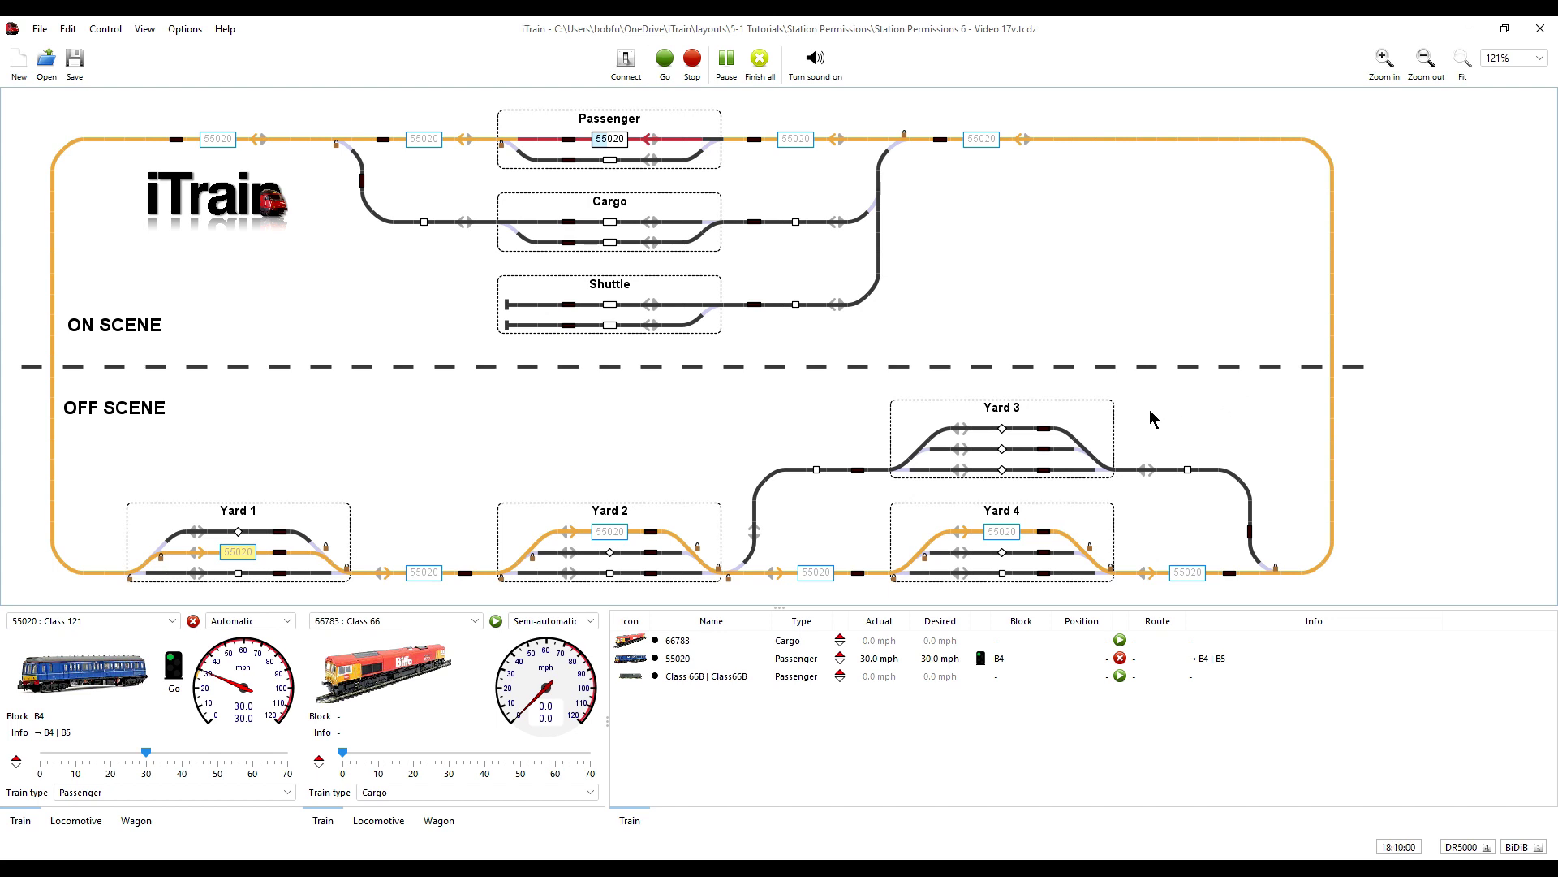
Step: Make Yard 2's B24 pass-only and B23A and B23 wait-only, with At random selection
right_click(710, 515)
left_click(740, 517)
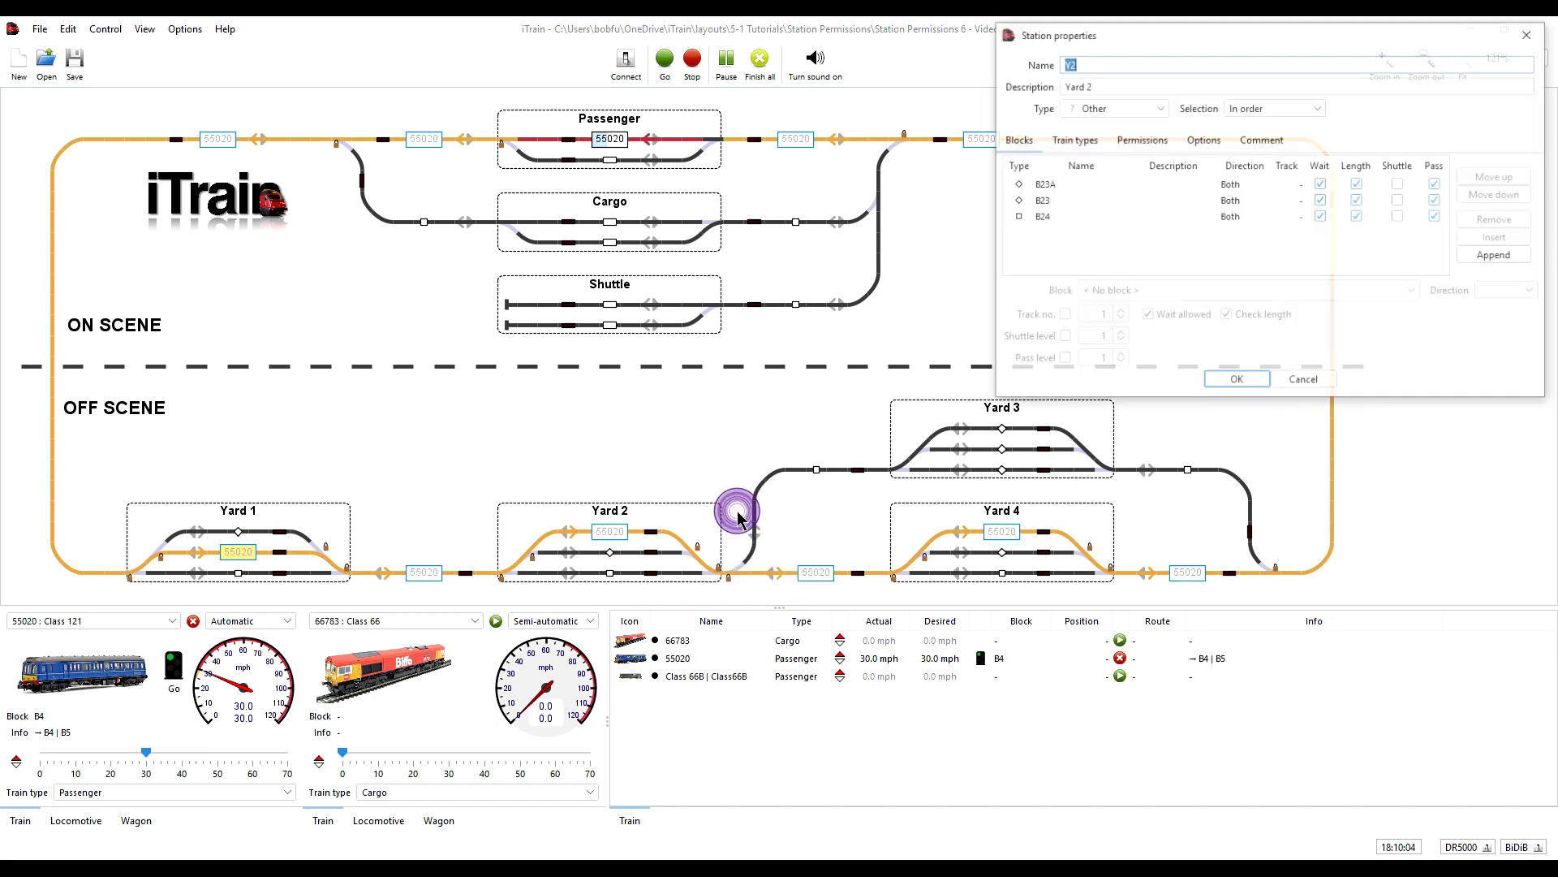
left_click(1321, 217)
left_click(1436, 184)
left_click(1436, 201)
left_click(1316, 107)
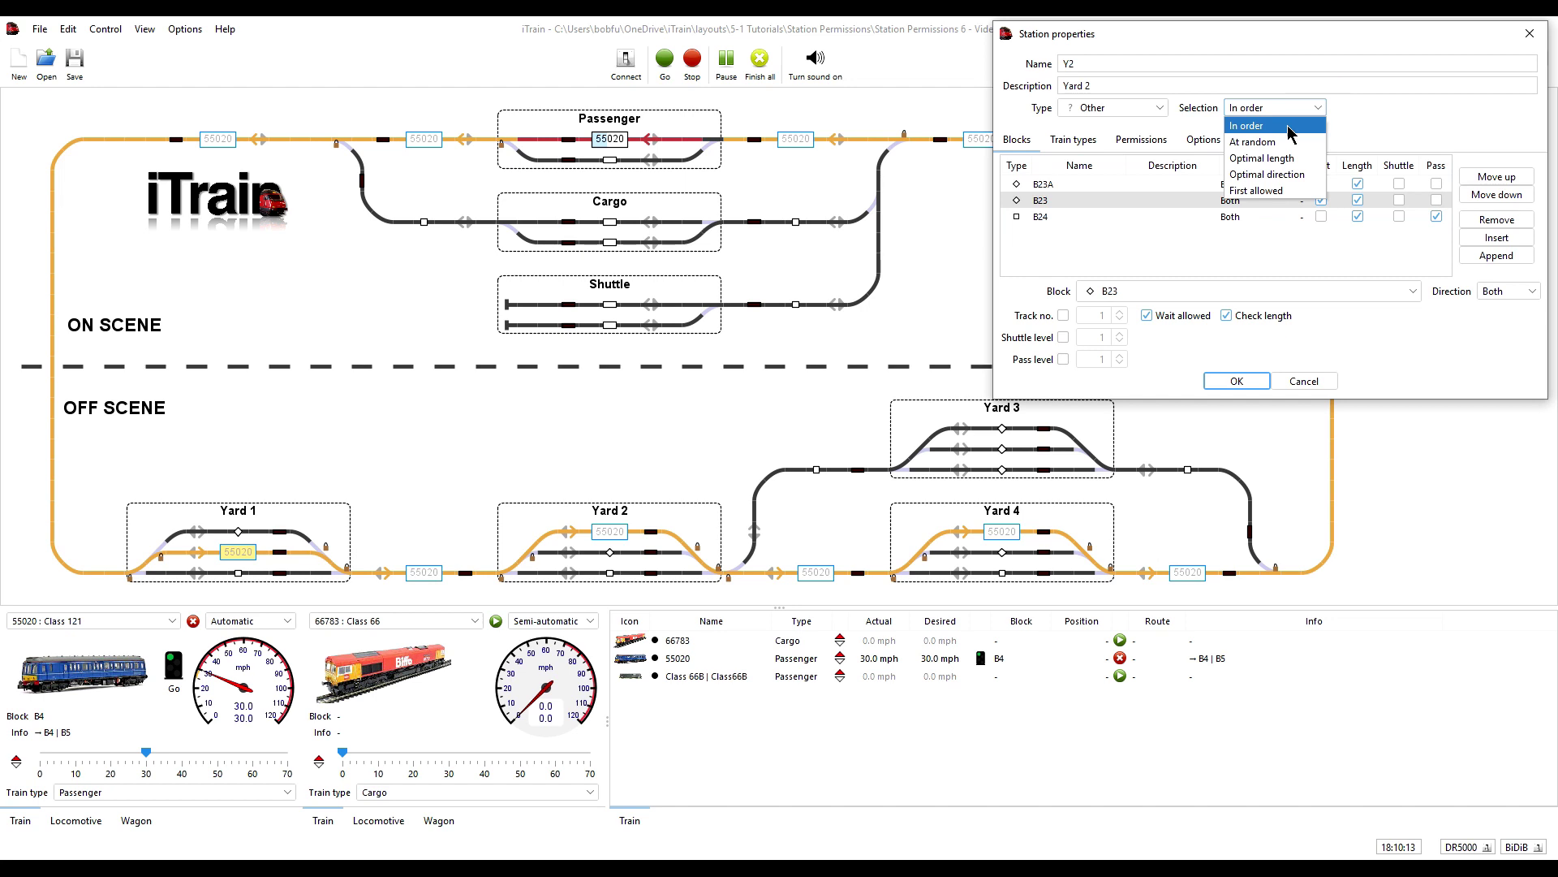
left_click(1254, 138)
left_click(1230, 382)
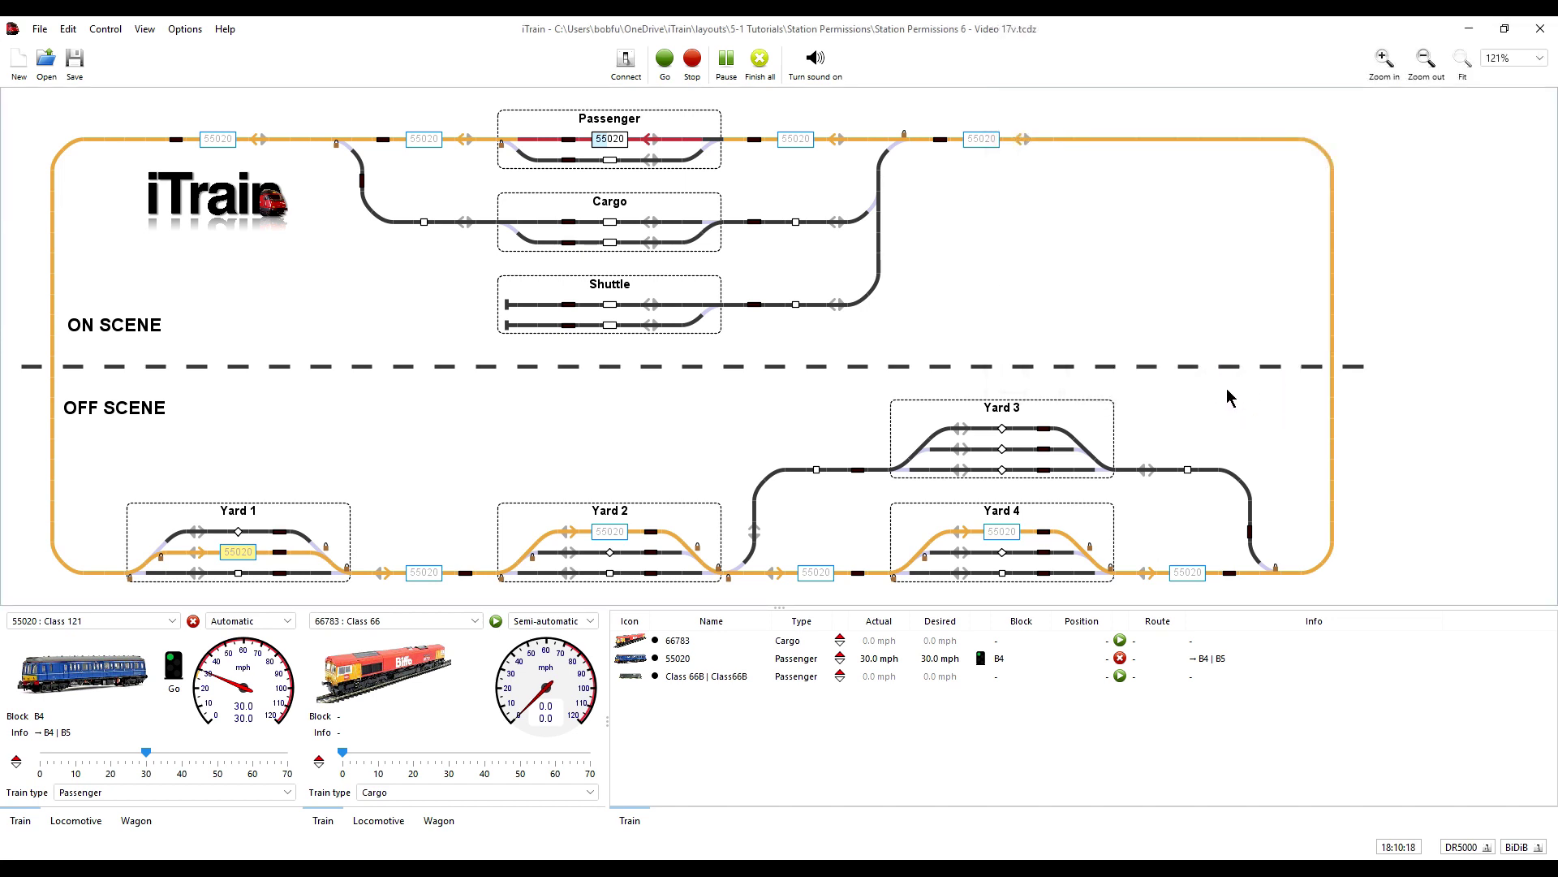
Step: Make Yard 4's B19 pass-only and B18A and B18 wait-only, with At random selection
right_click(1097, 520)
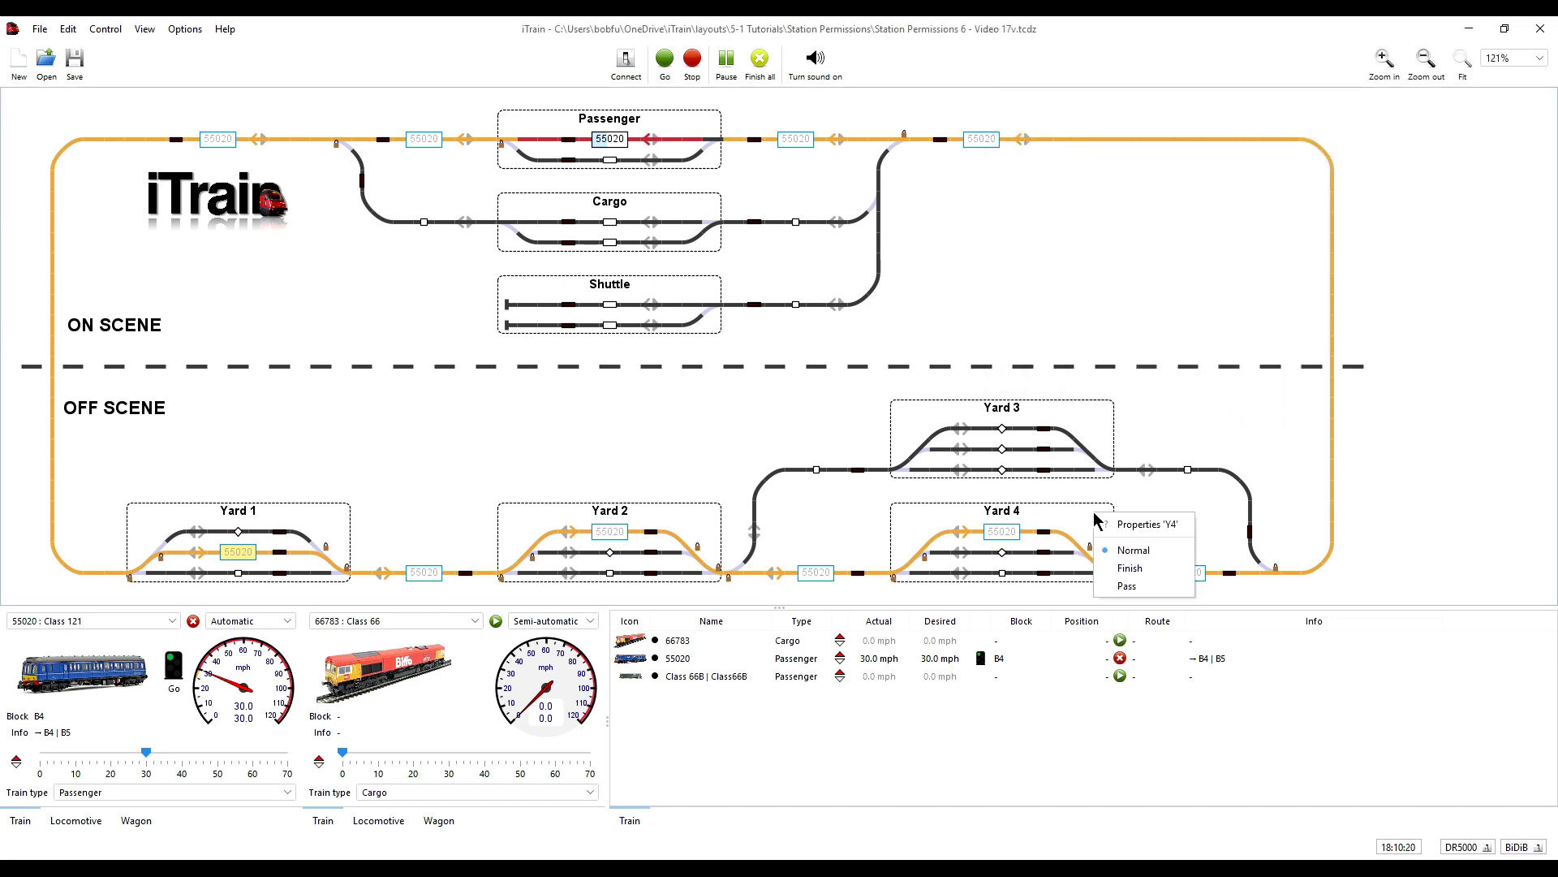
left_click(1130, 525)
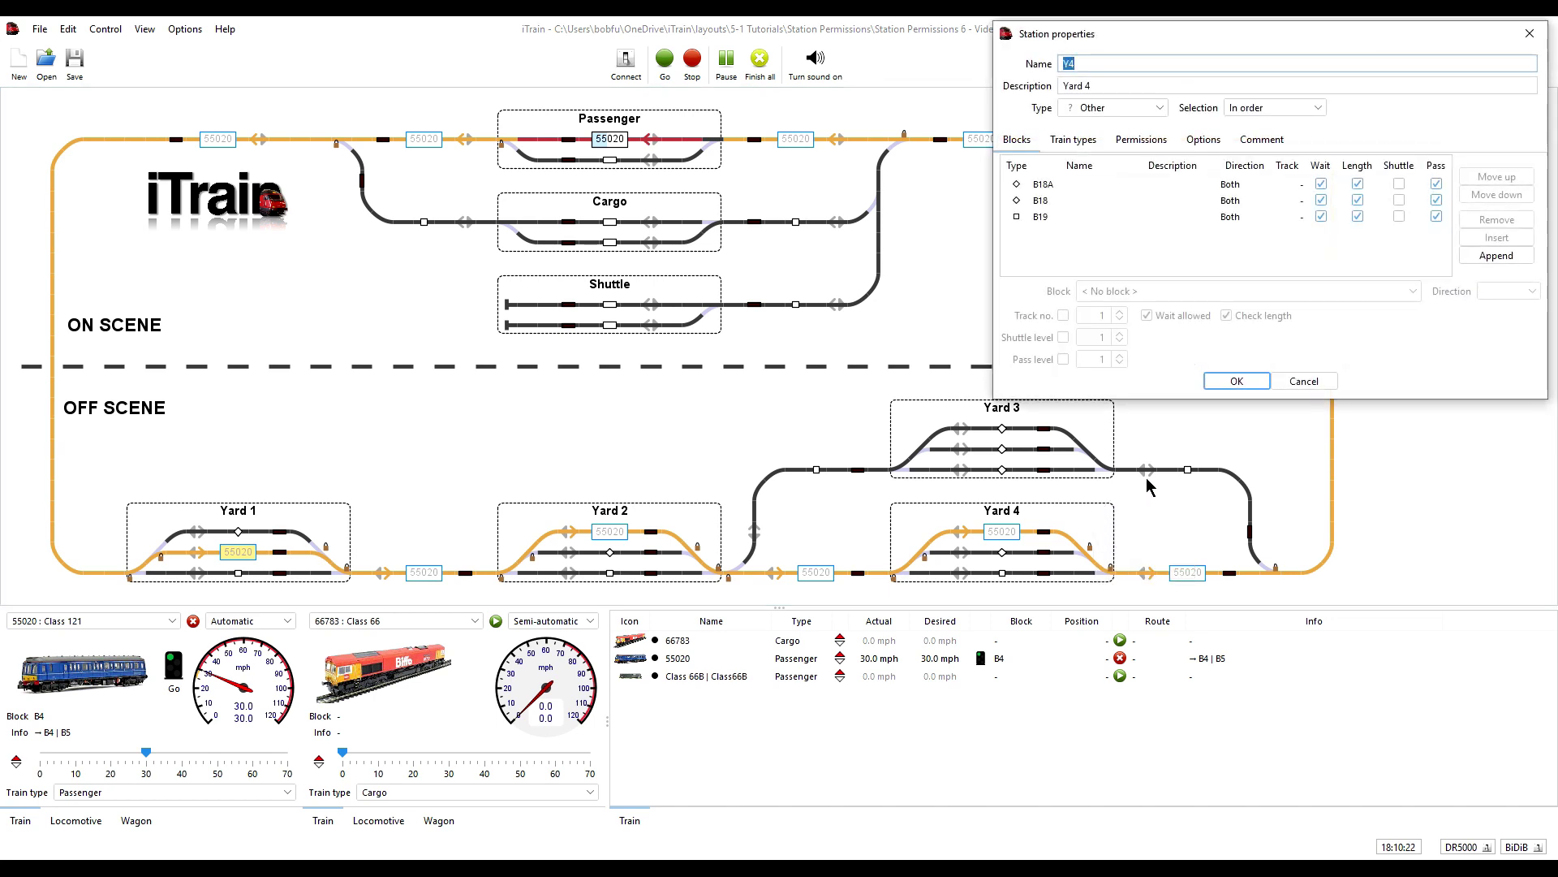
left_click(1320, 216)
left_click(1437, 184)
left_click(1436, 200)
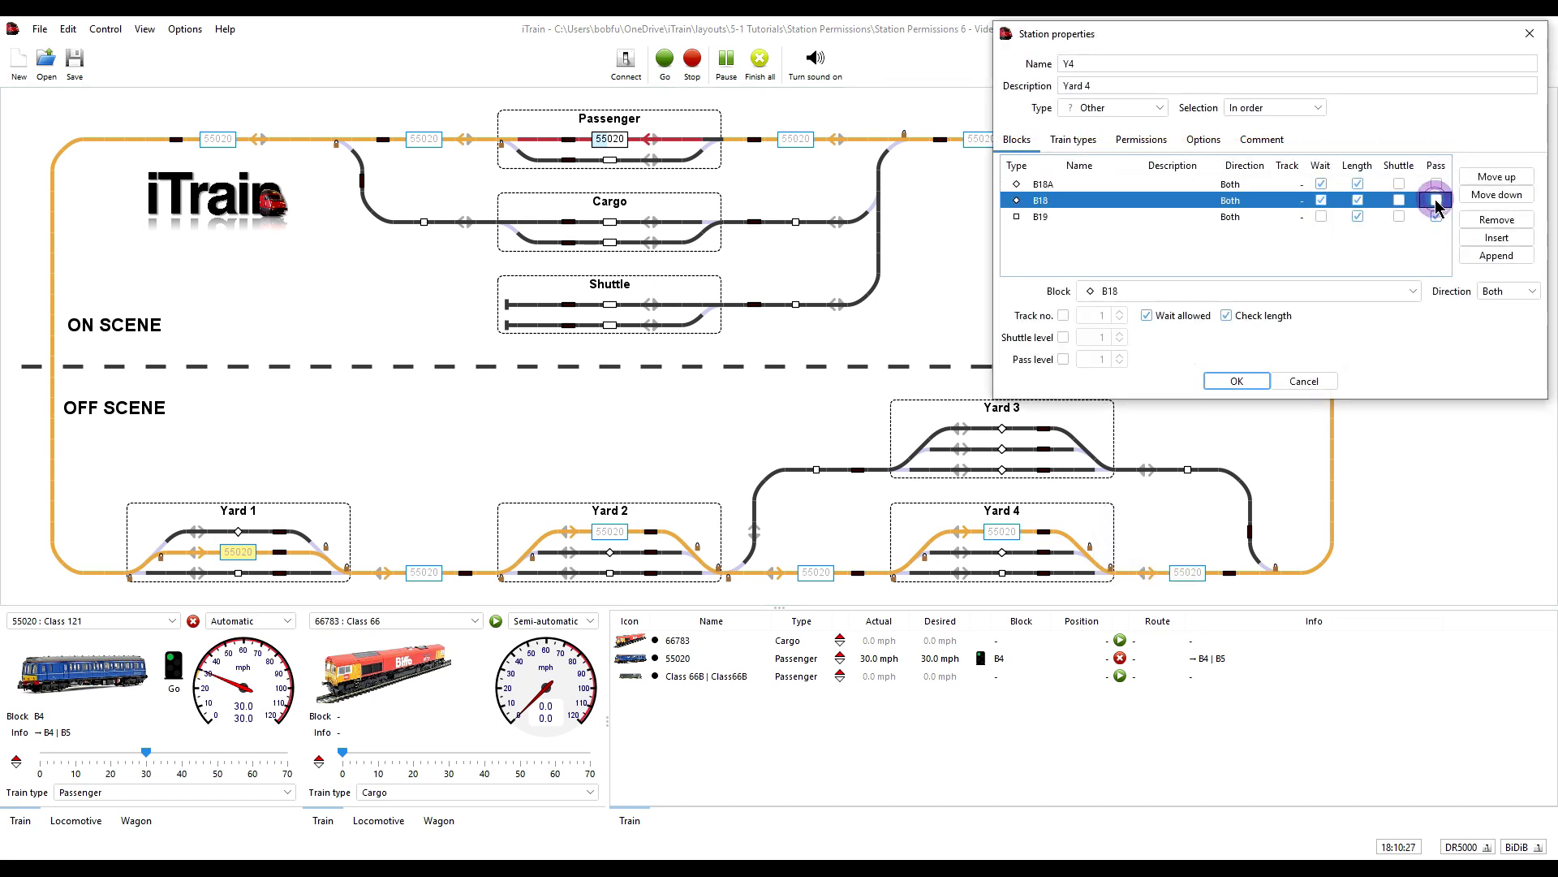
left_click(1274, 107)
left_click(1253, 138)
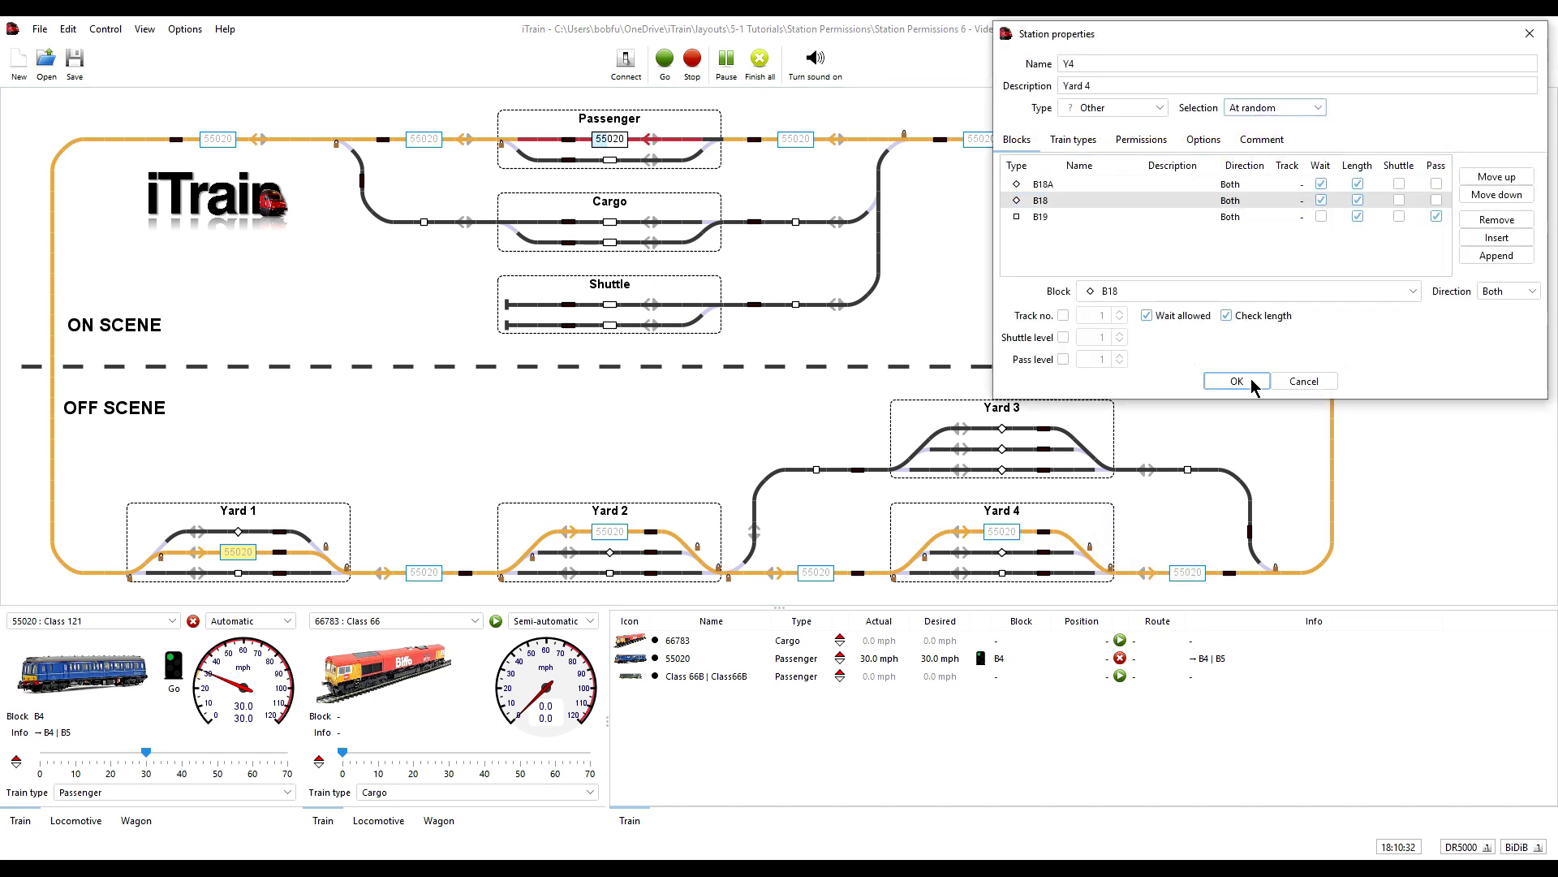
left_click(1254, 381)
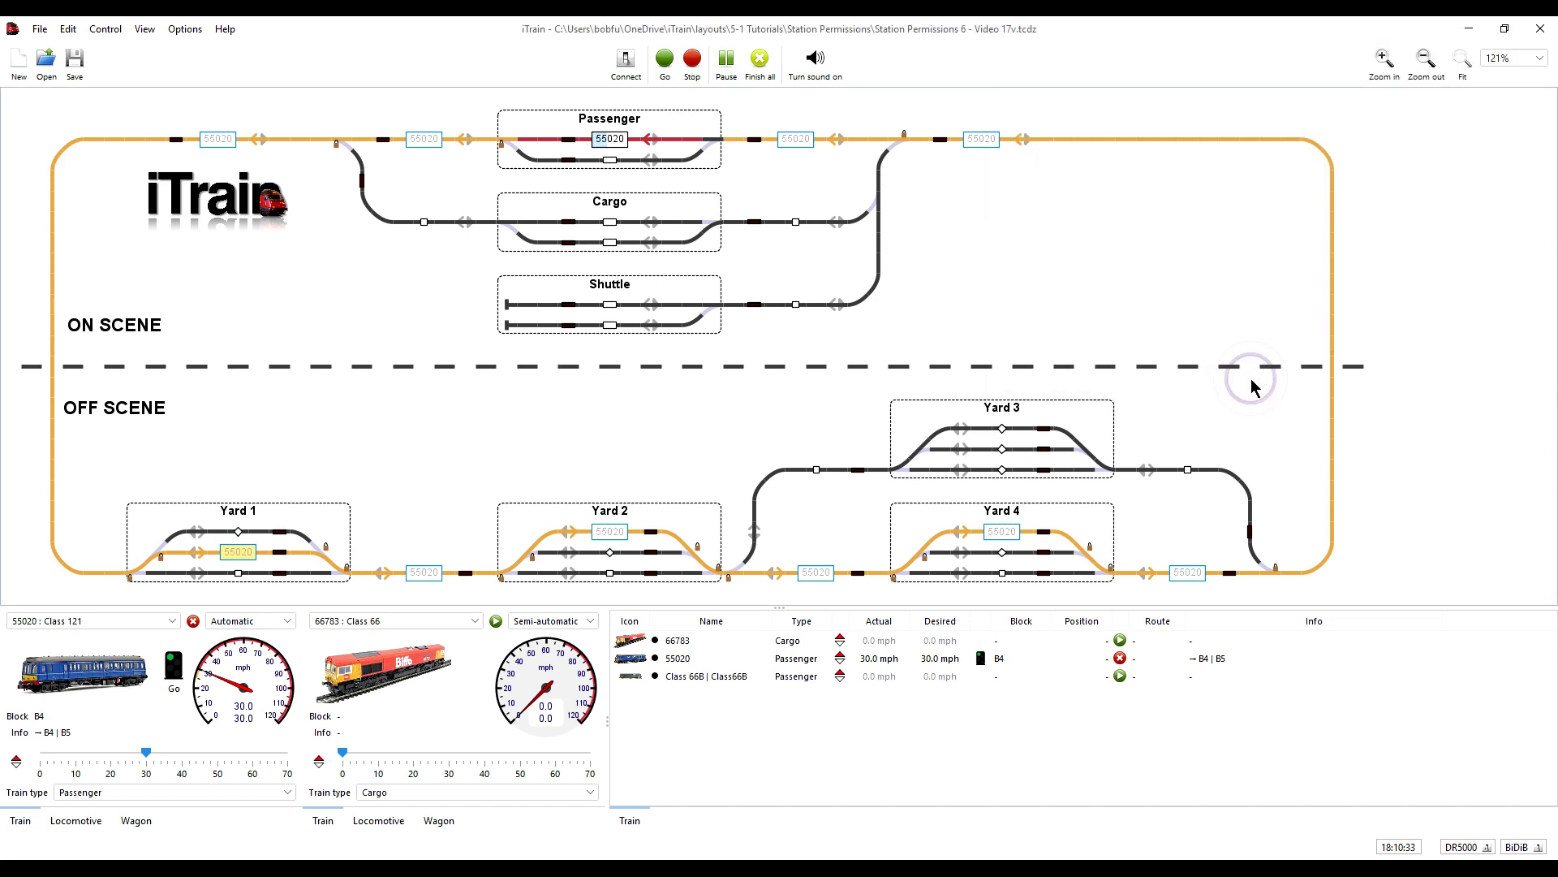
Step: Make Yard 3's B17 pass-only and B16 and B16A wait-only, keeping In order selection
right_click(1089, 414)
left_click(1144, 424)
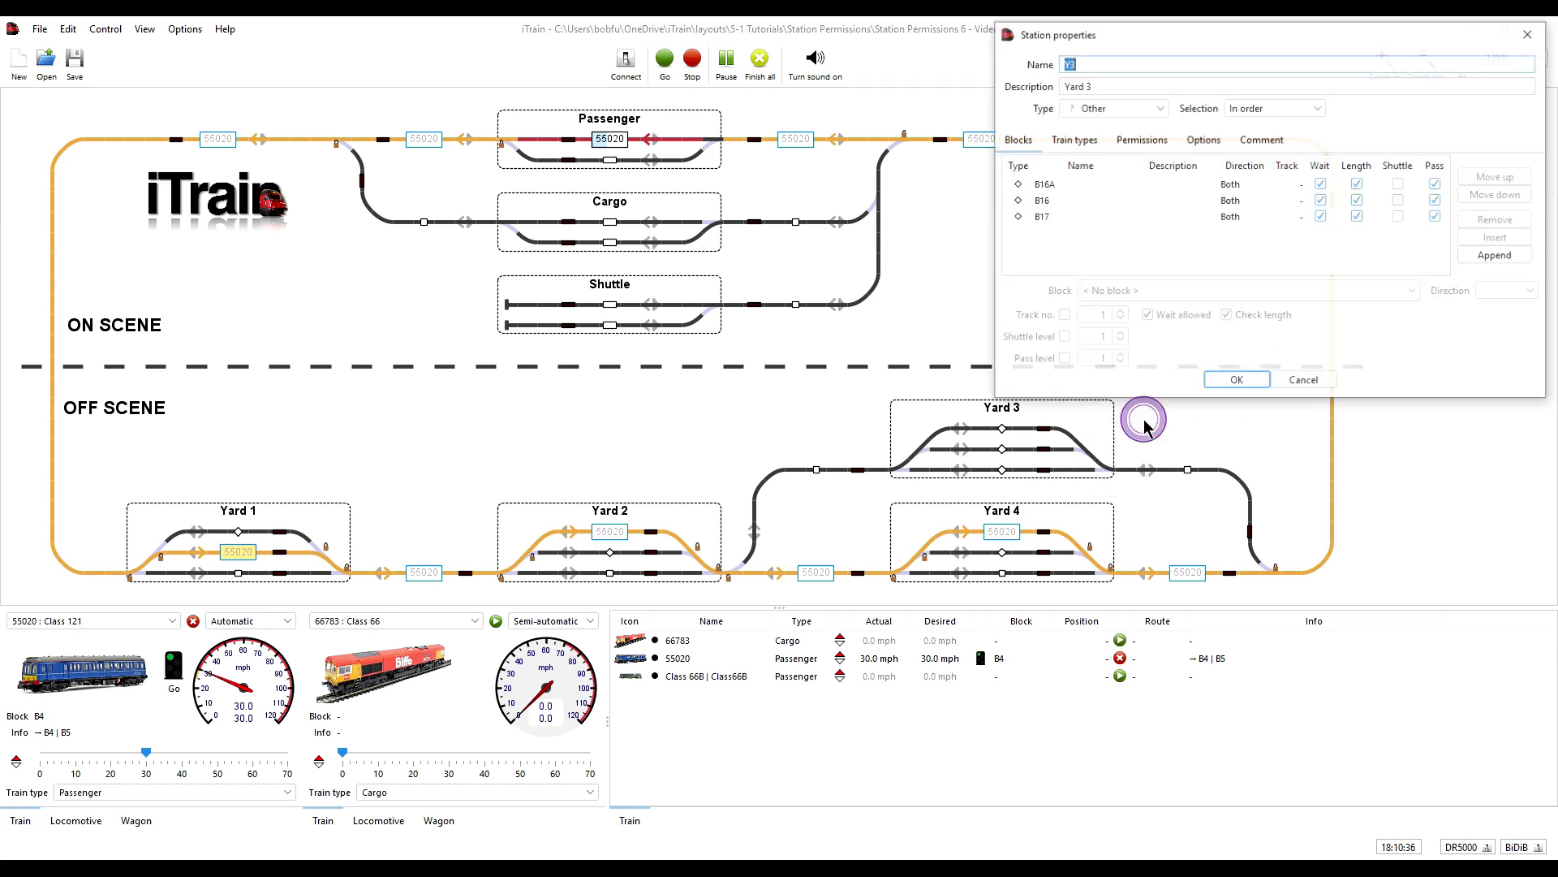
left_click(1322, 217)
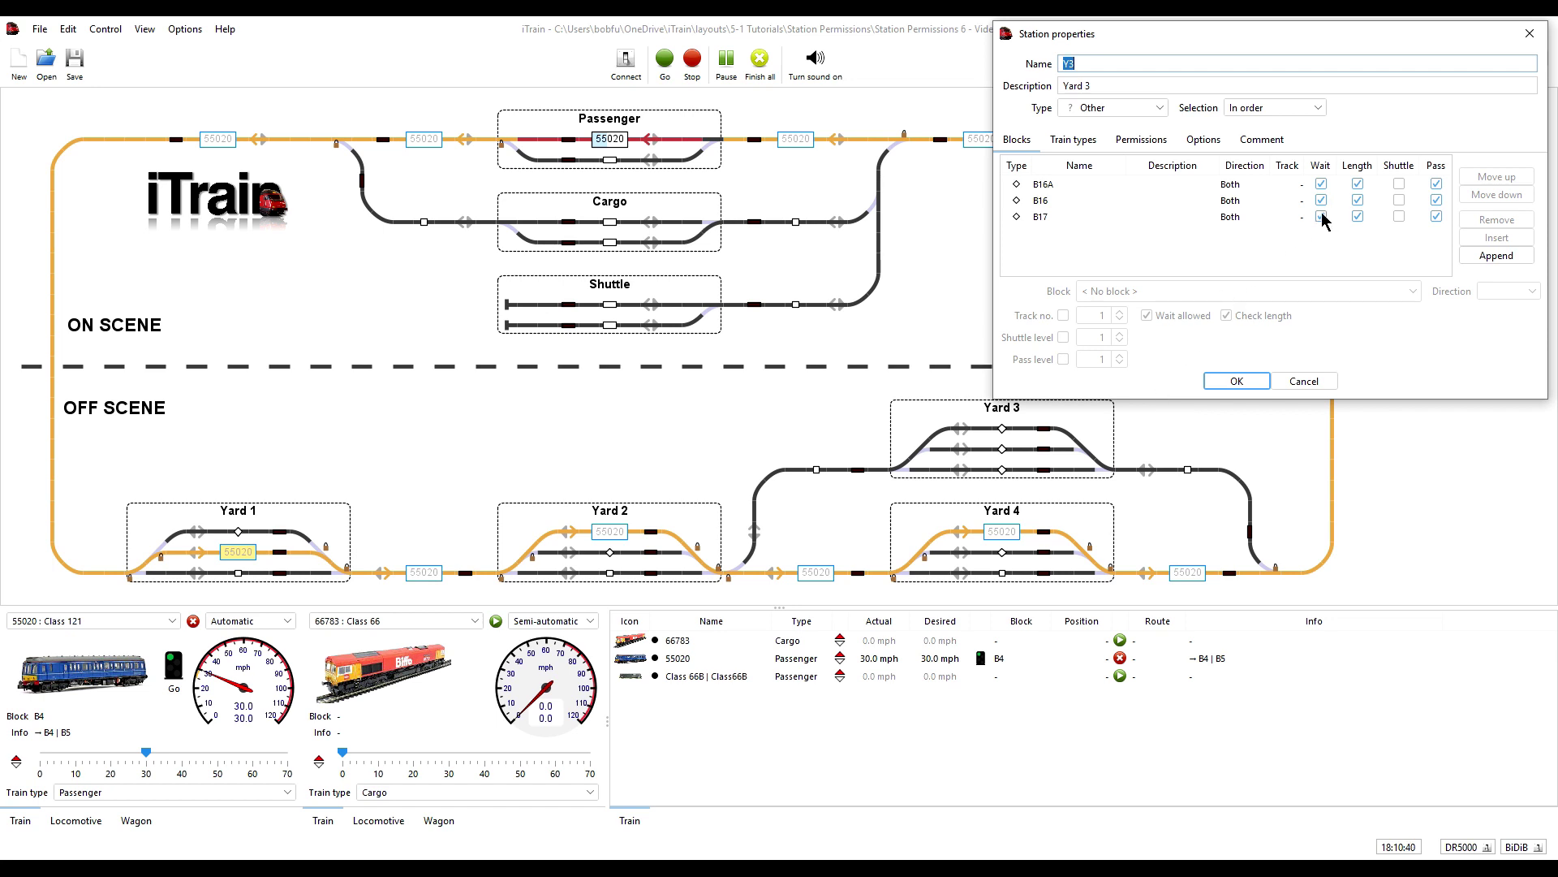
left_click(1437, 201)
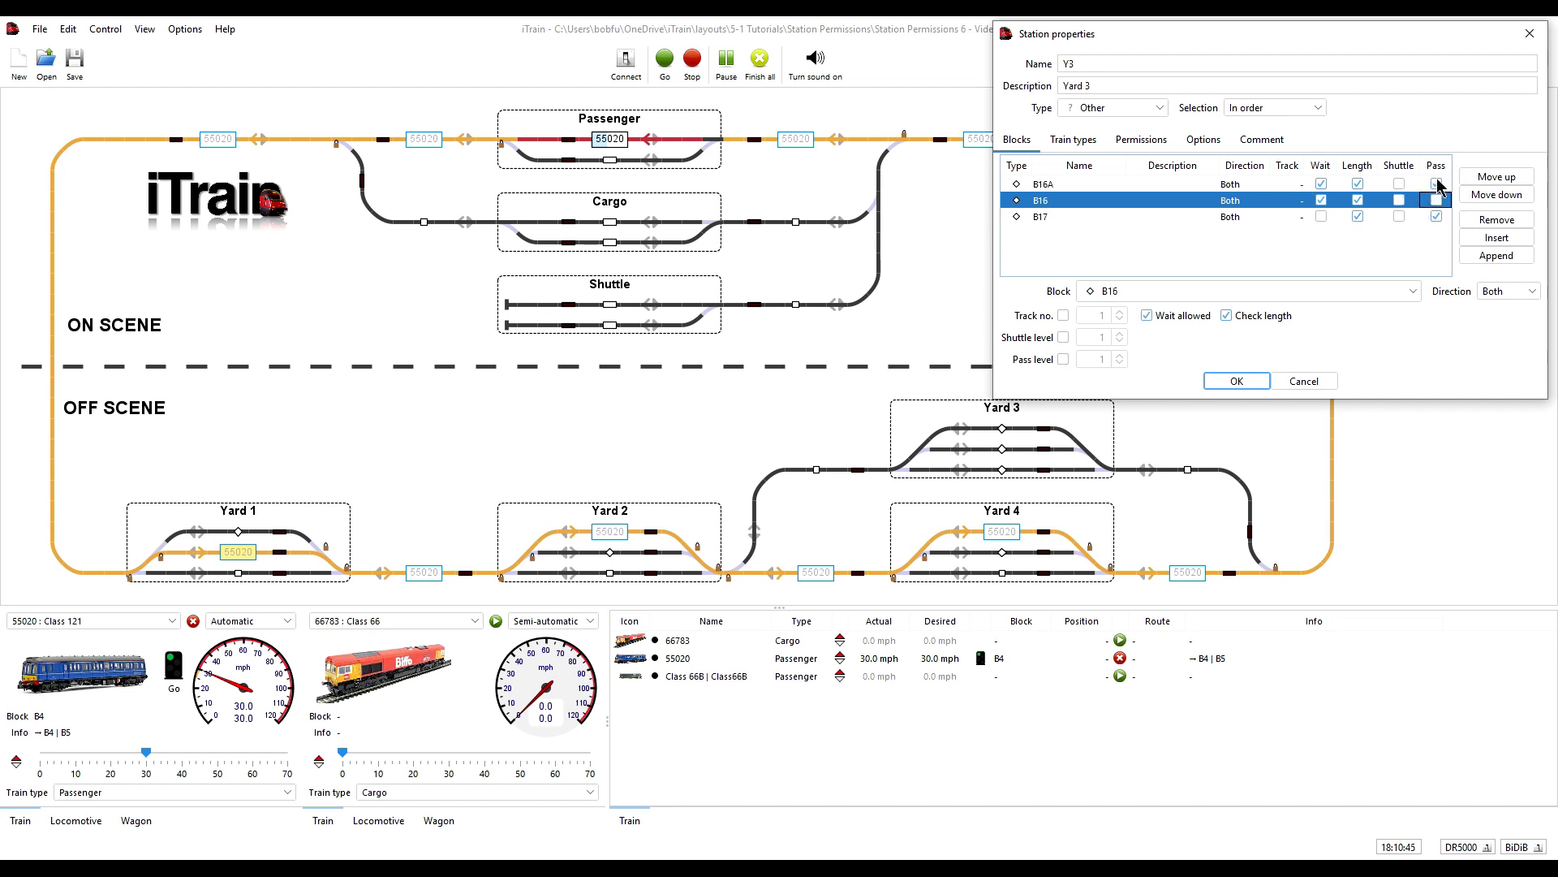
left_click(1436, 185)
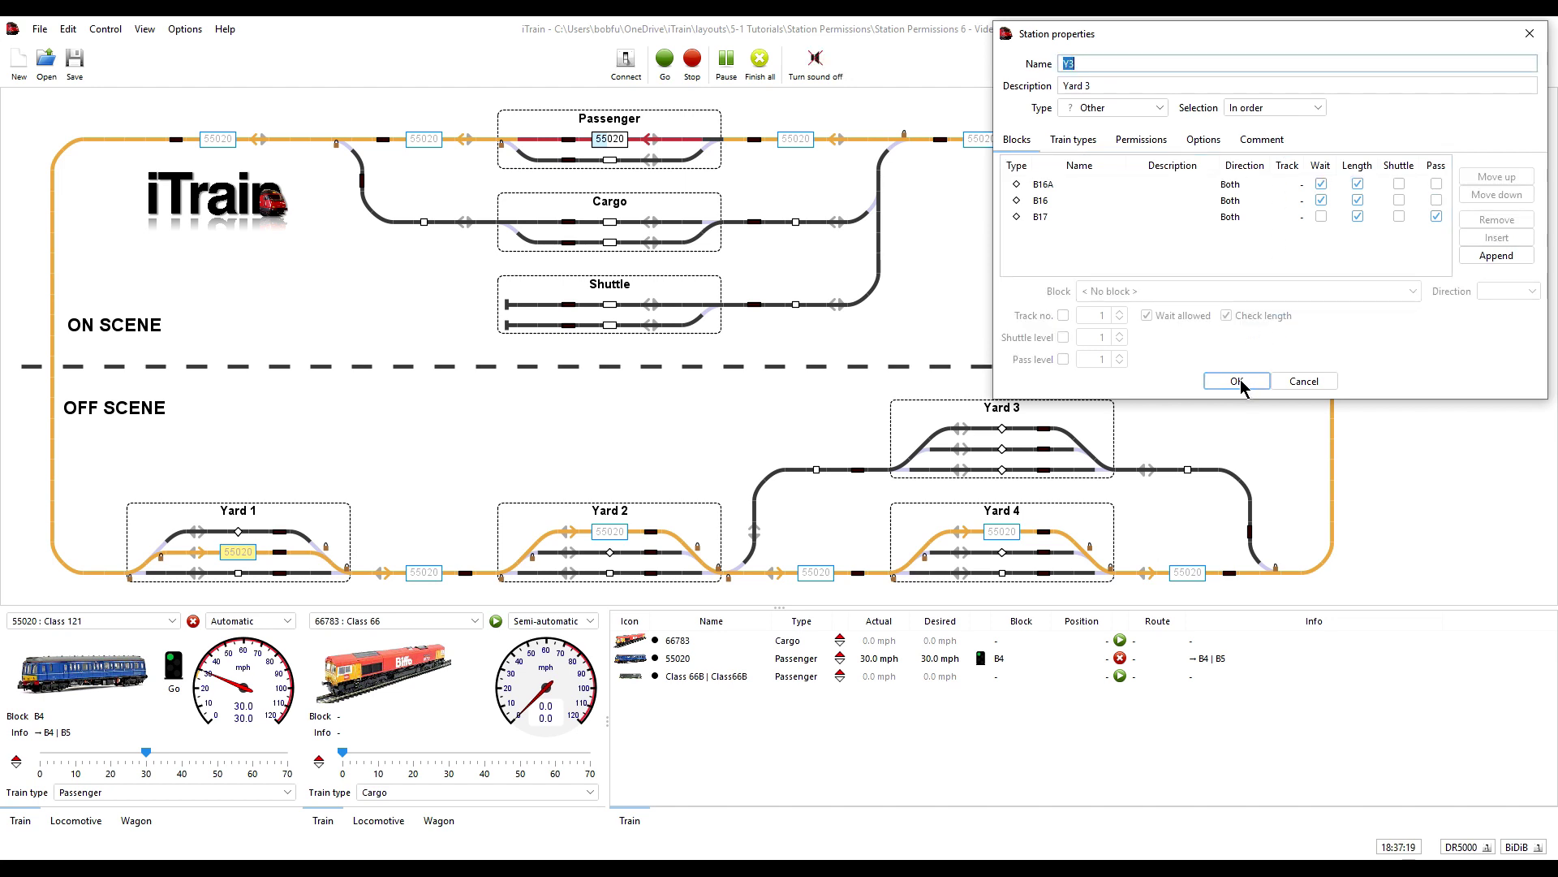
left_click(1236, 381)
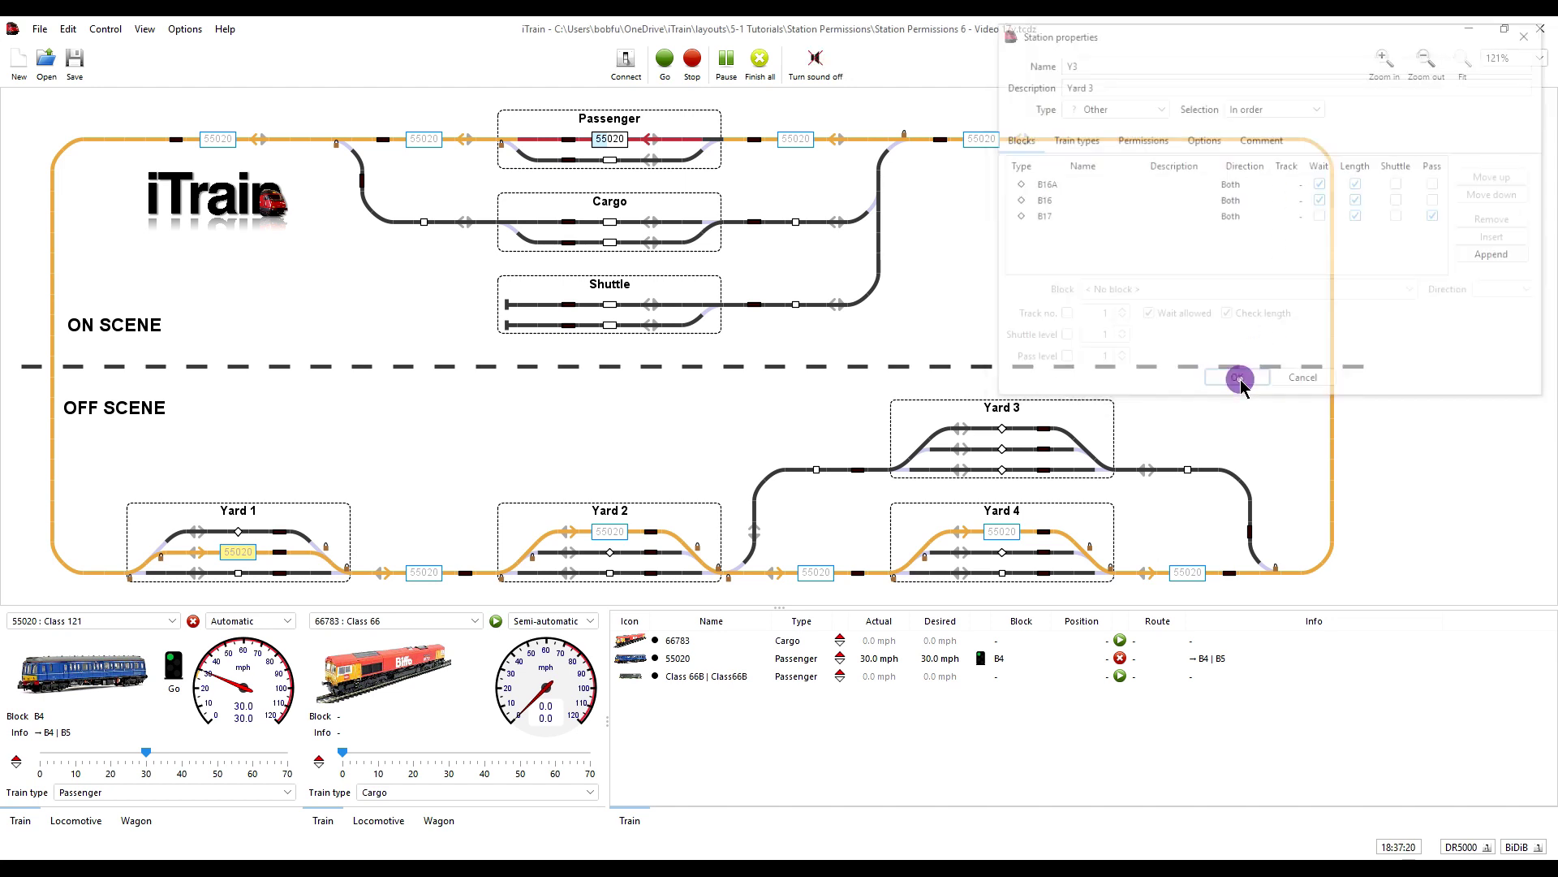
Step: Stop and restart train 55020's automatic run four times to watch it pick different yards
left_click(194, 622)
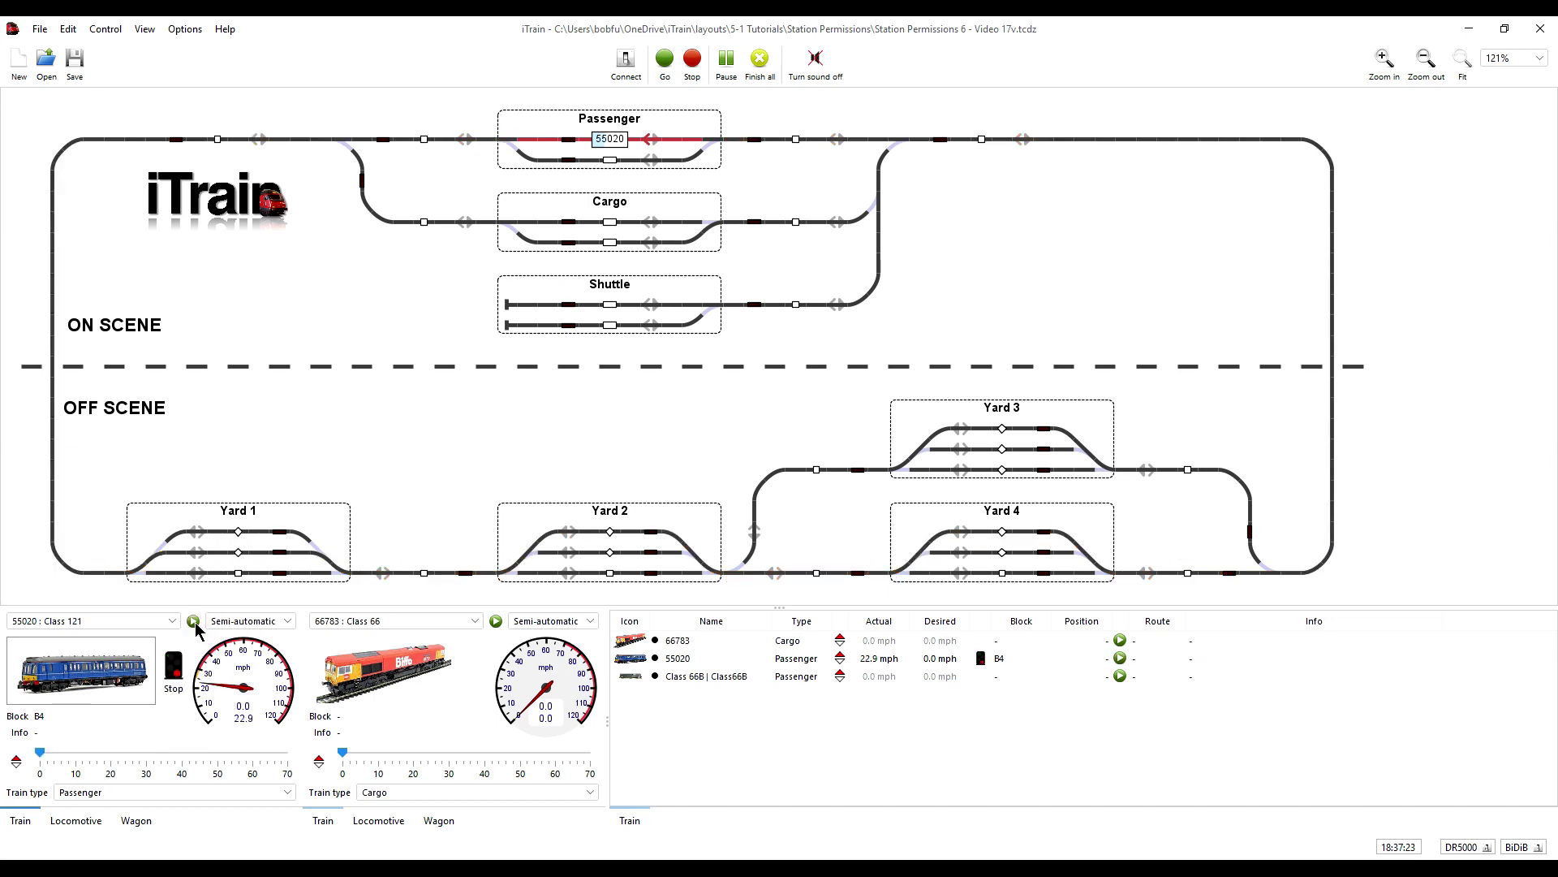
left_click(194, 621)
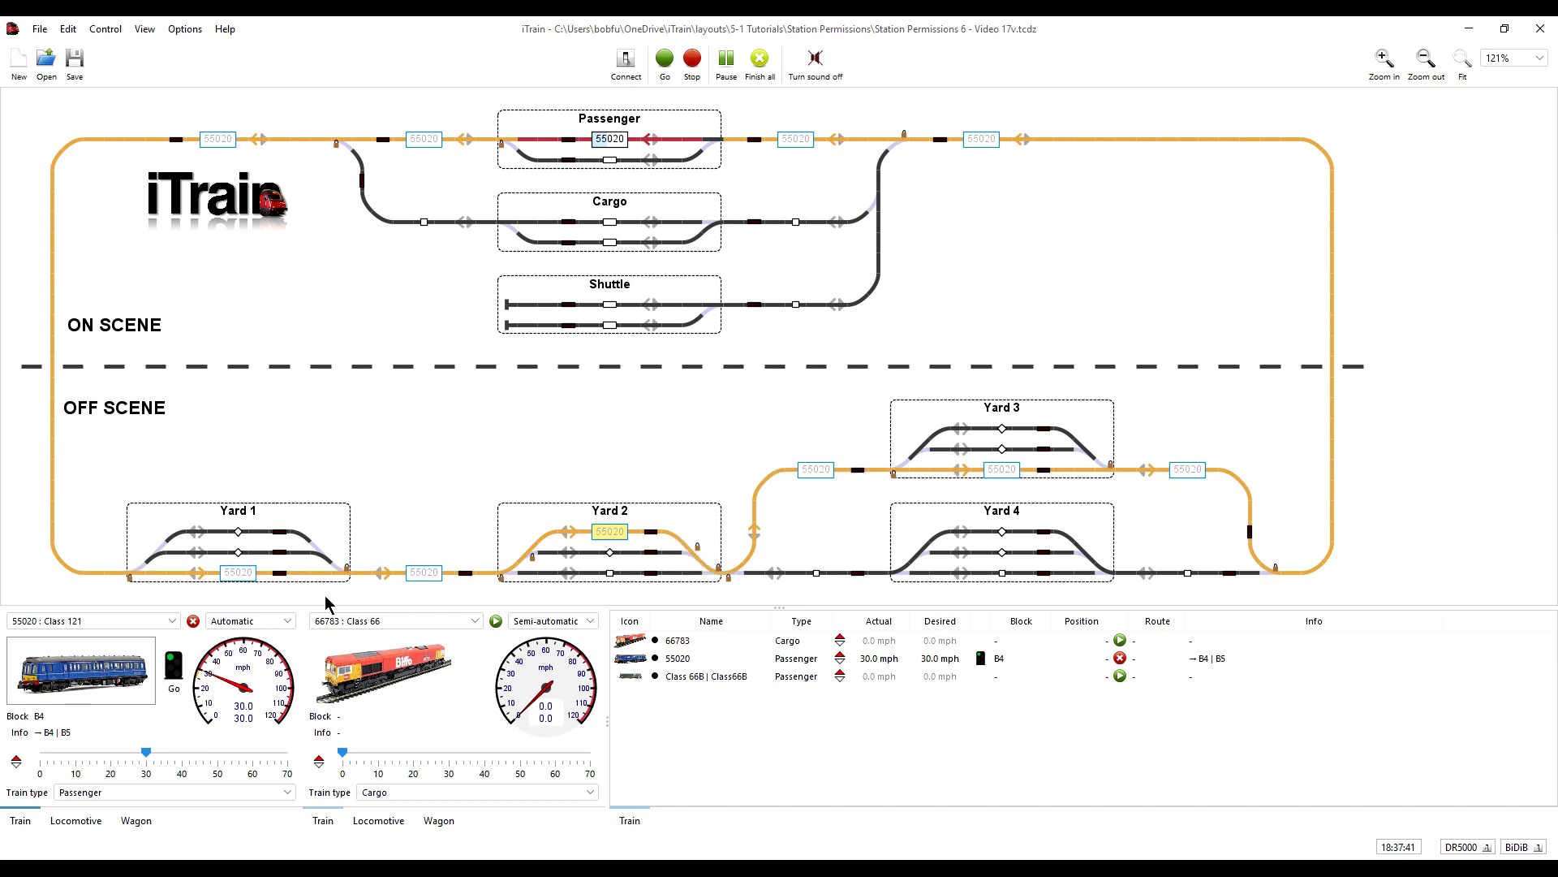
left_click(193, 622)
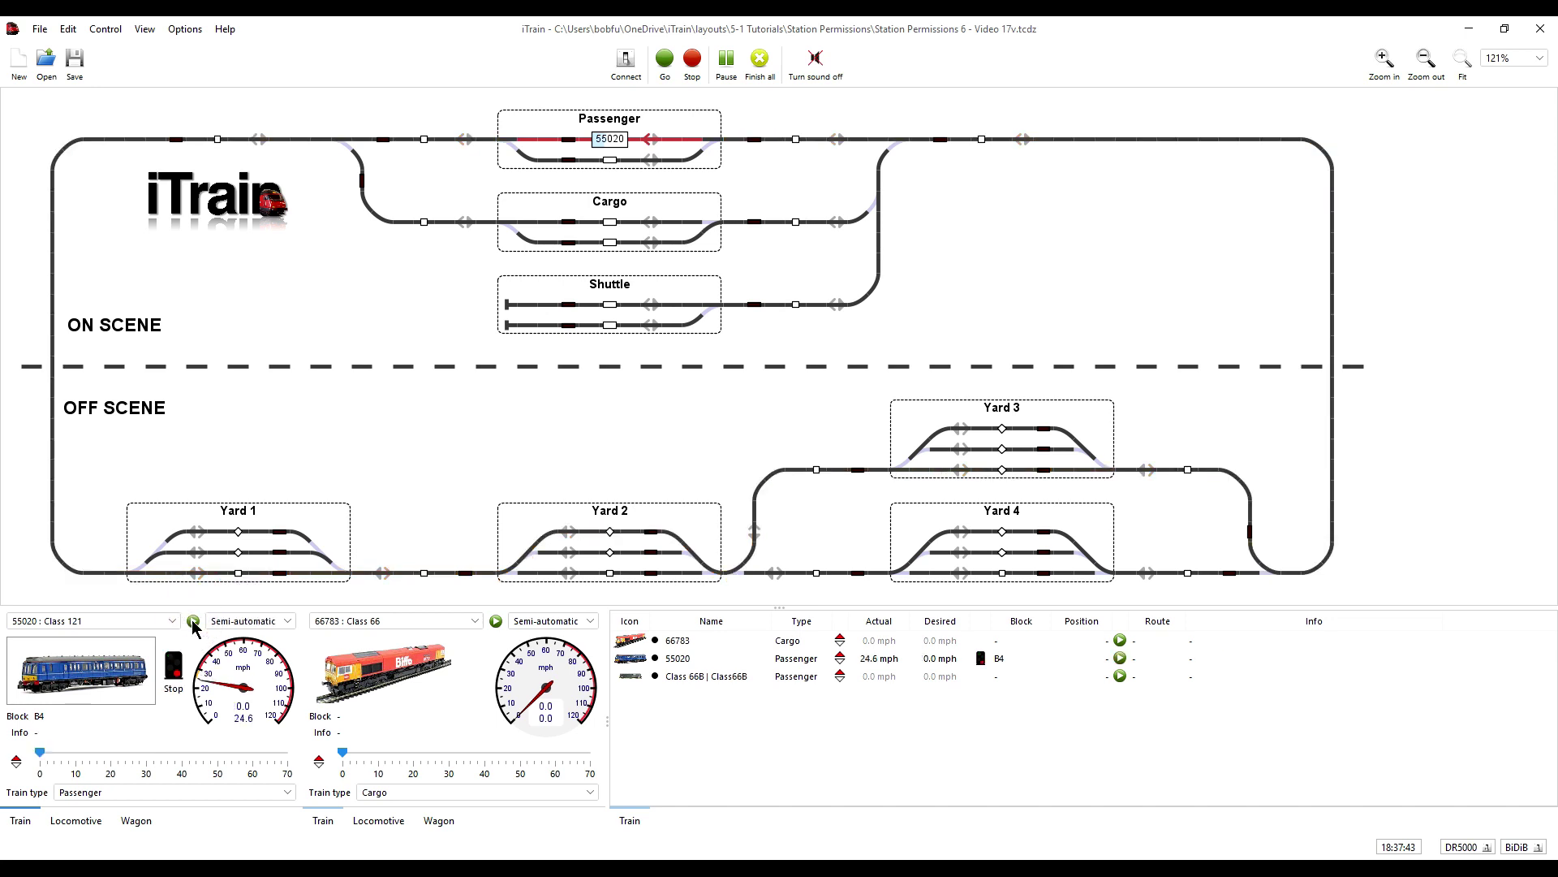
left_click(192, 621)
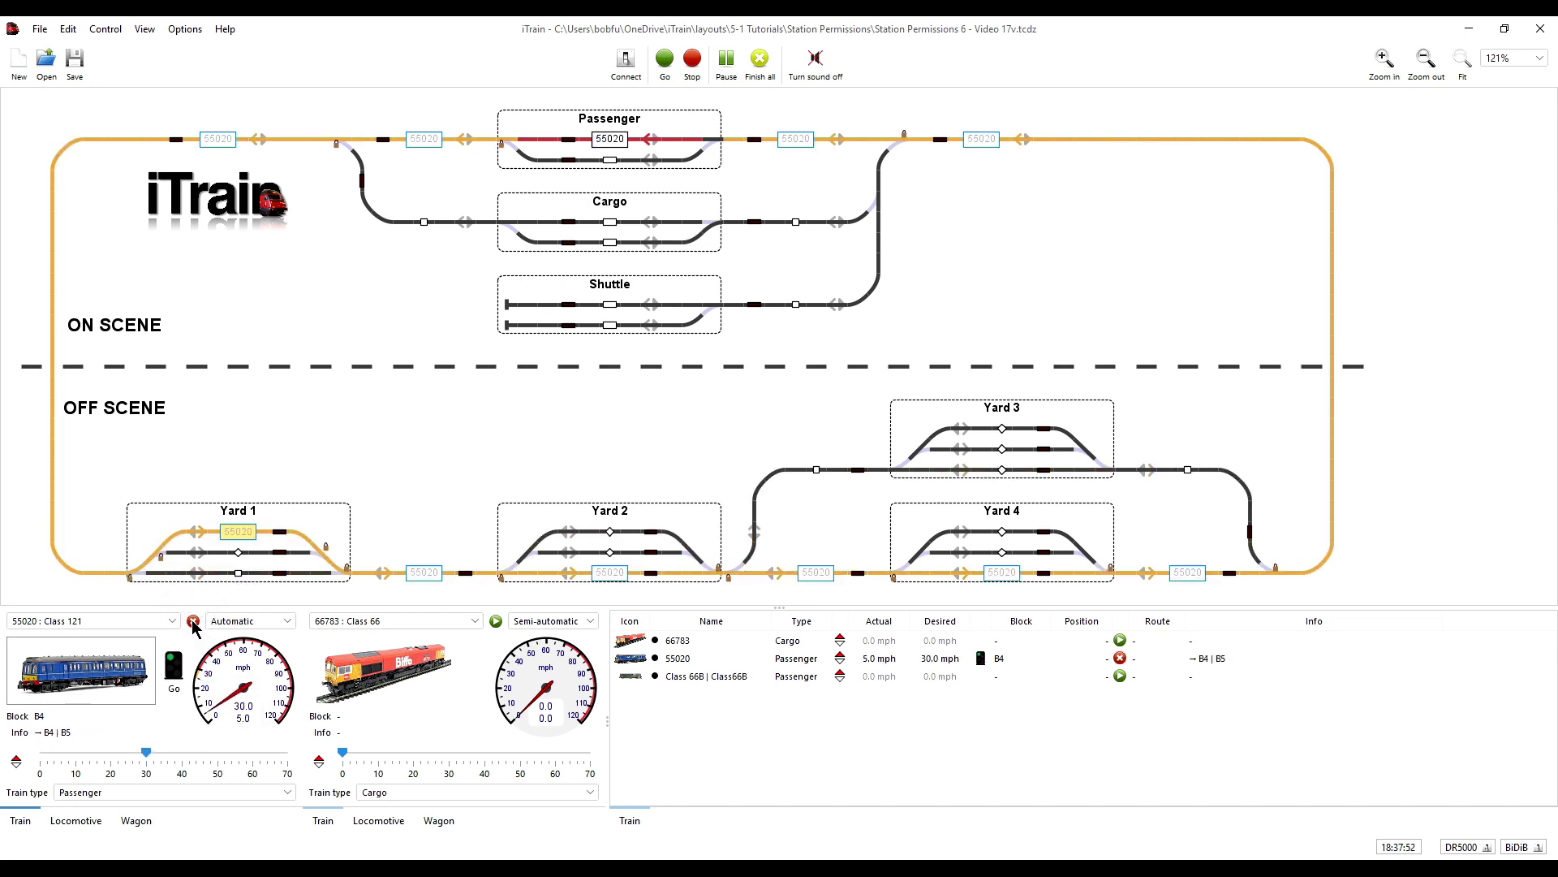
left_click(192, 622)
left_click(193, 622)
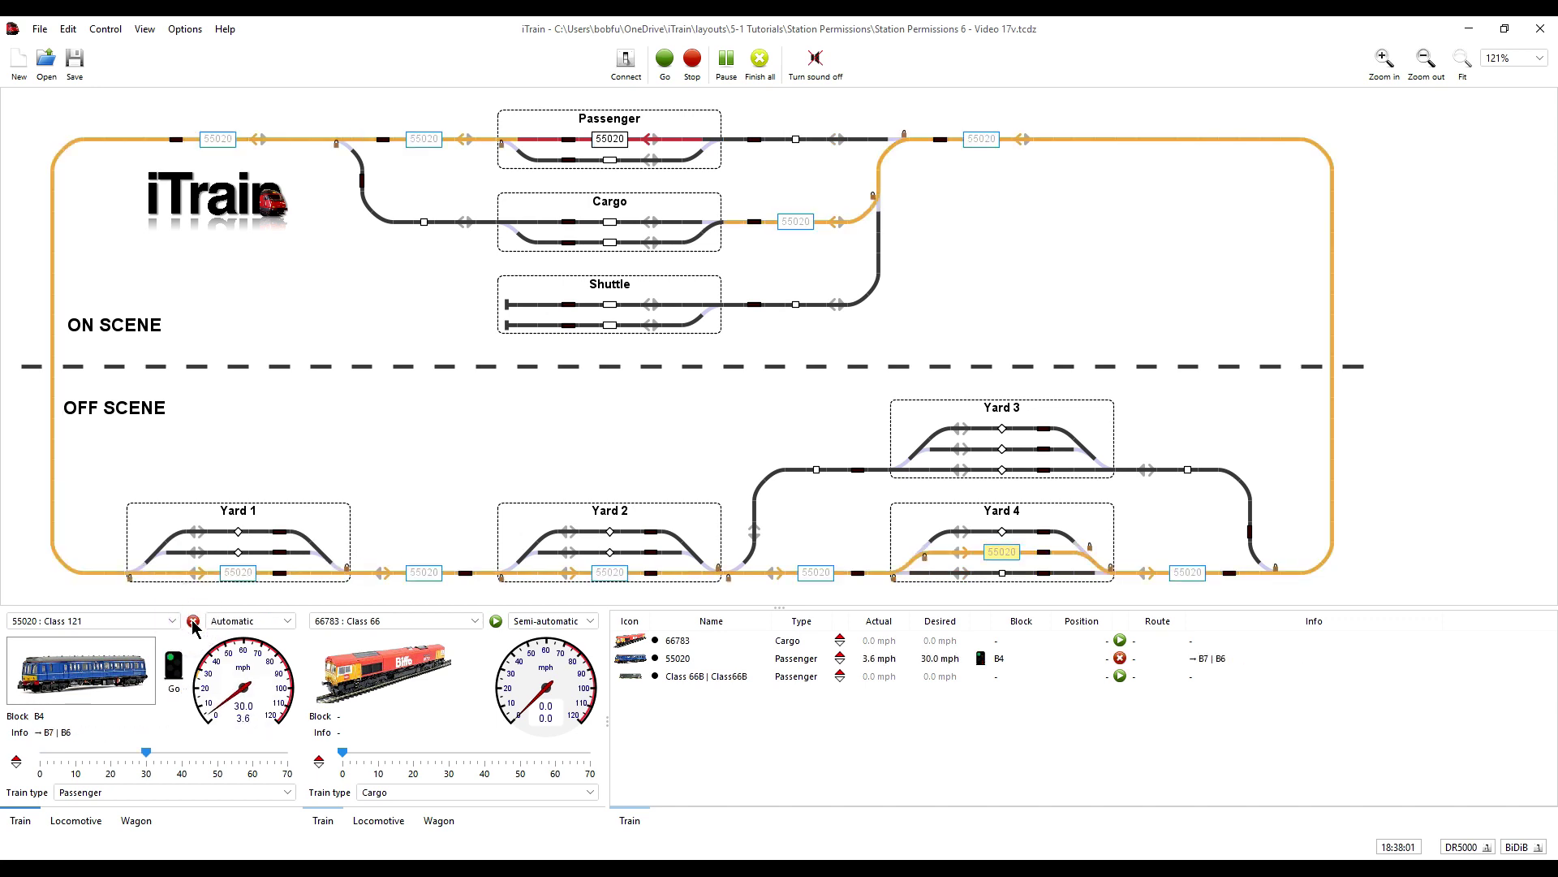
left_click(193, 622)
left_click(193, 622)
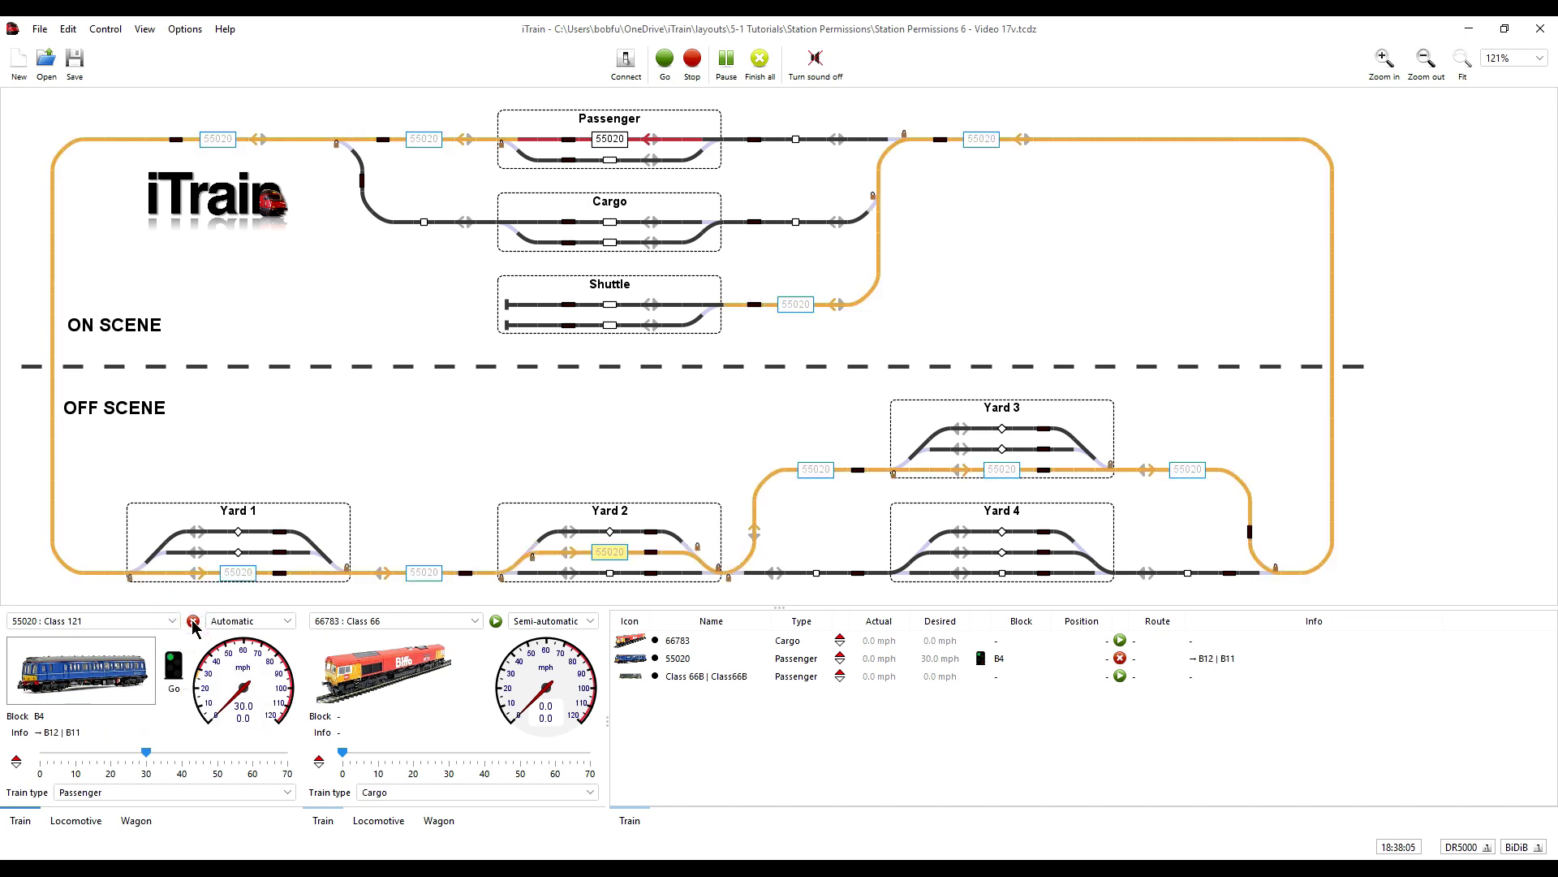
Step: Stop train 55020 in Semi-automatic mode at block B4, clearing its reserved routes
left_click(194, 622)
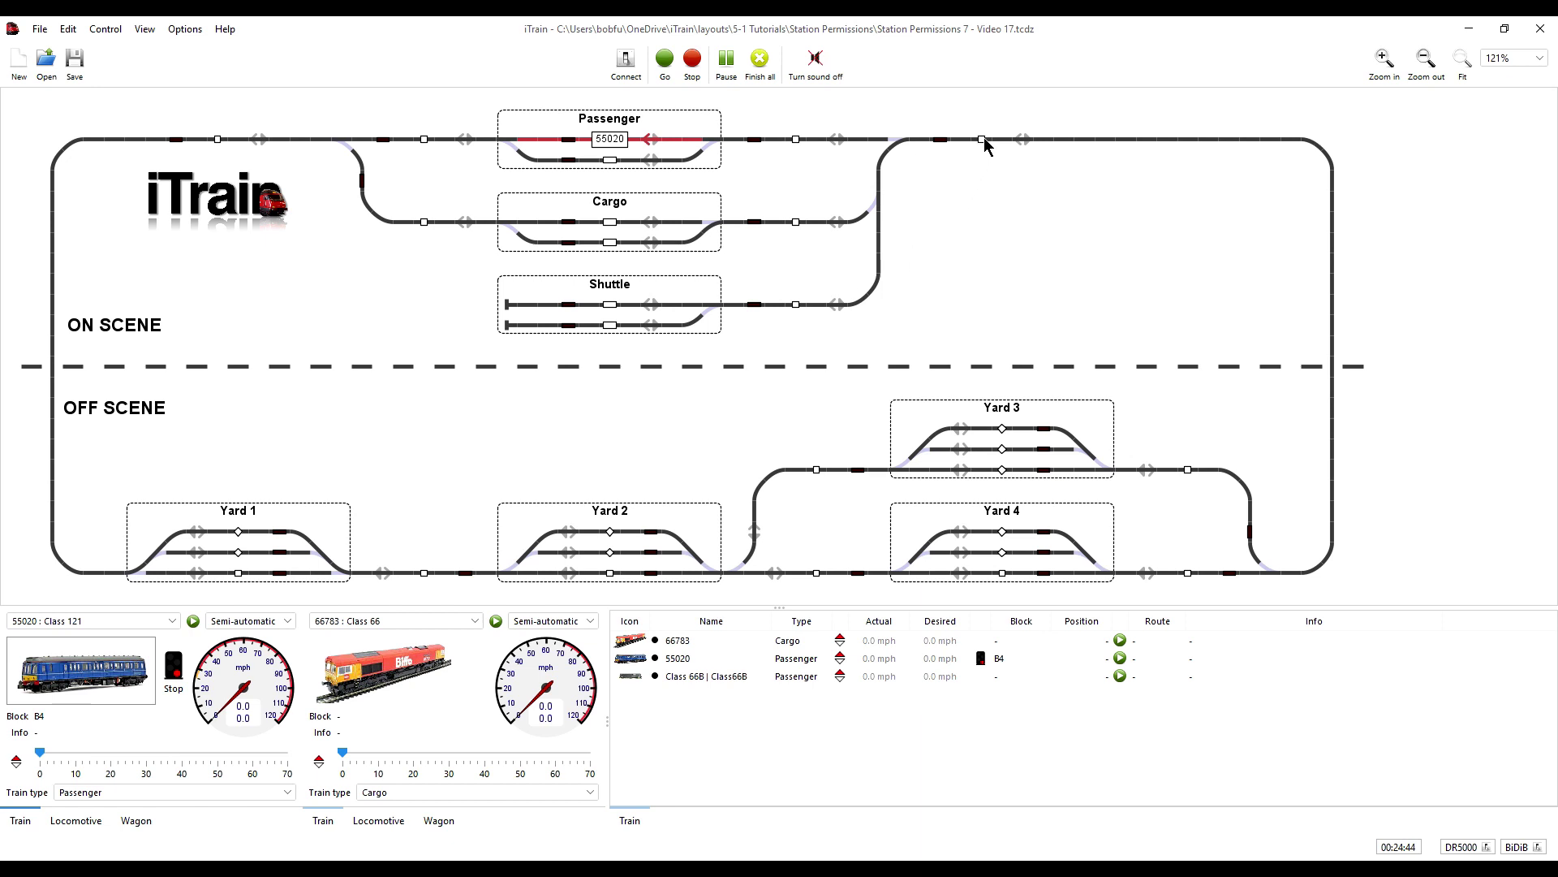
Step: Check the previous and next direction critical settings of blocks B13 and B1
right_click(982, 138)
left_click(1011, 148)
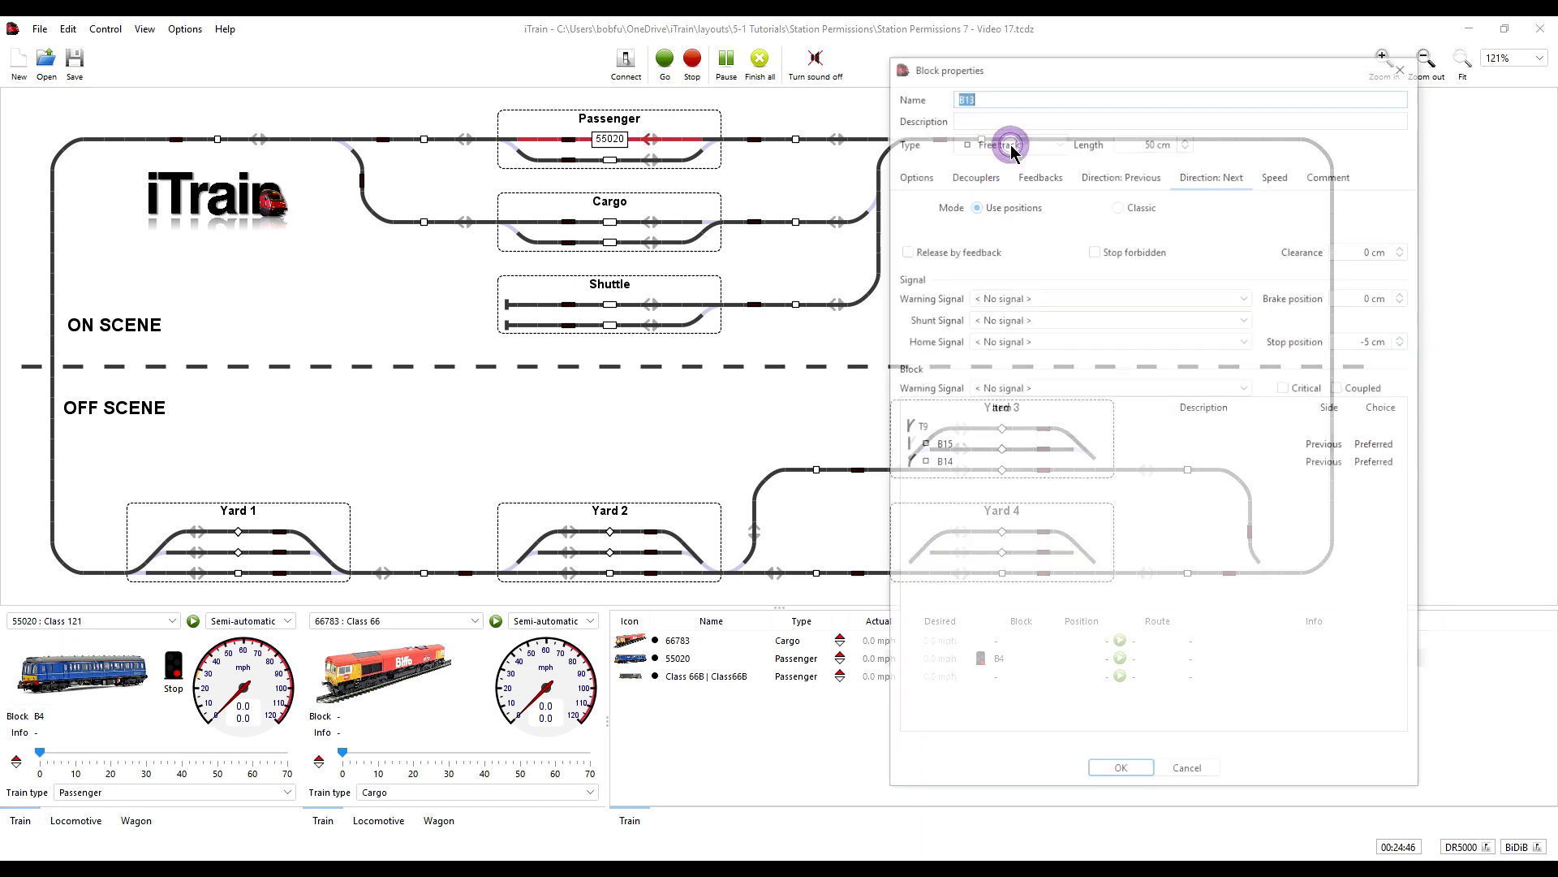
left_click(1109, 173)
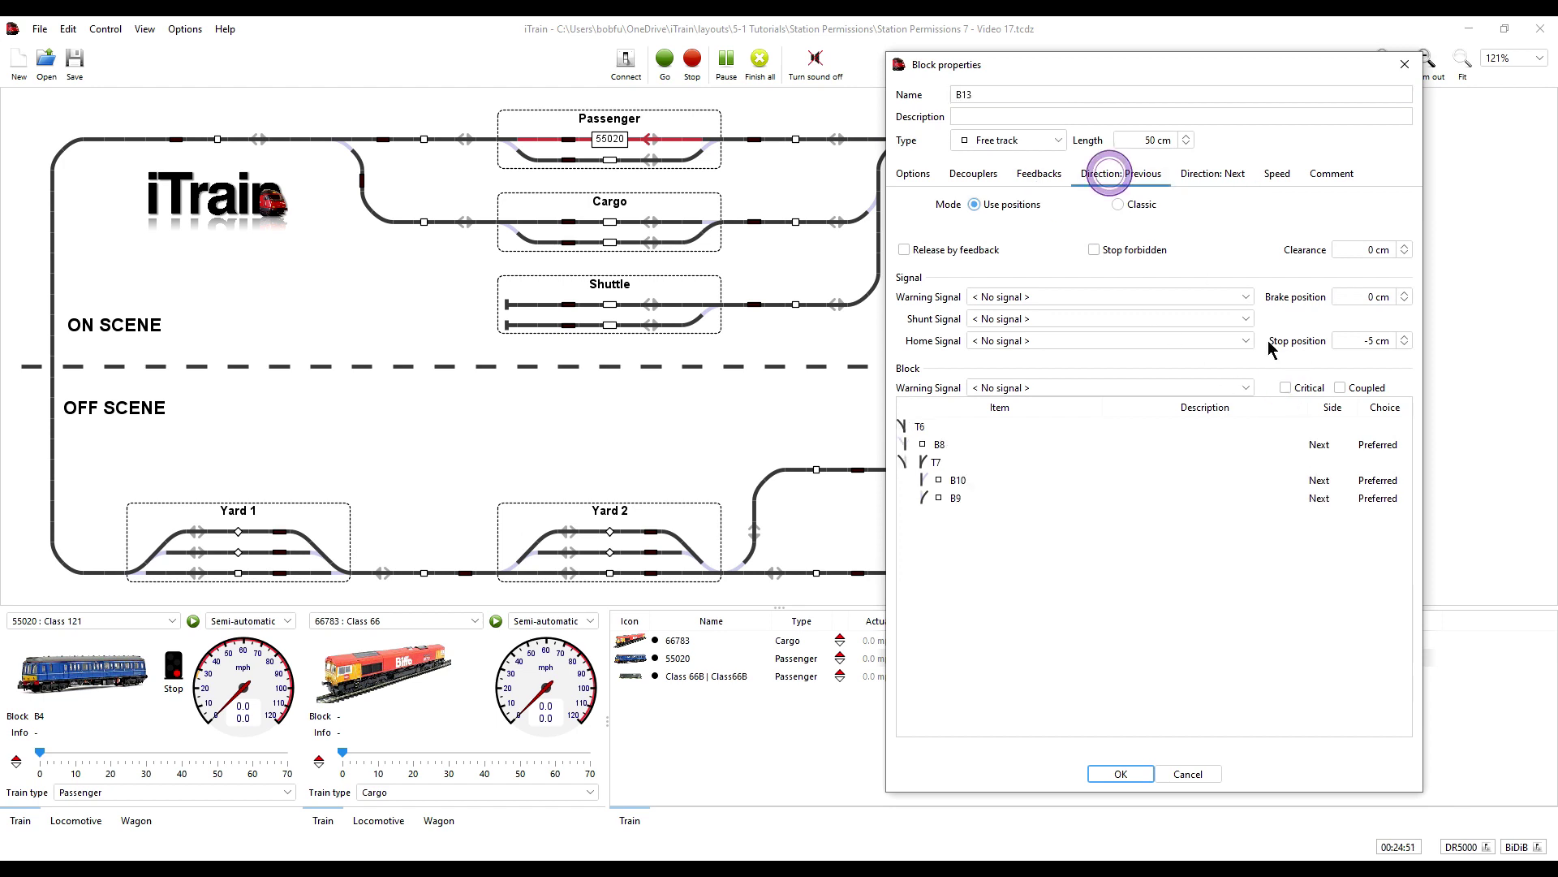
left_click(1121, 773)
right_click(219, 141)
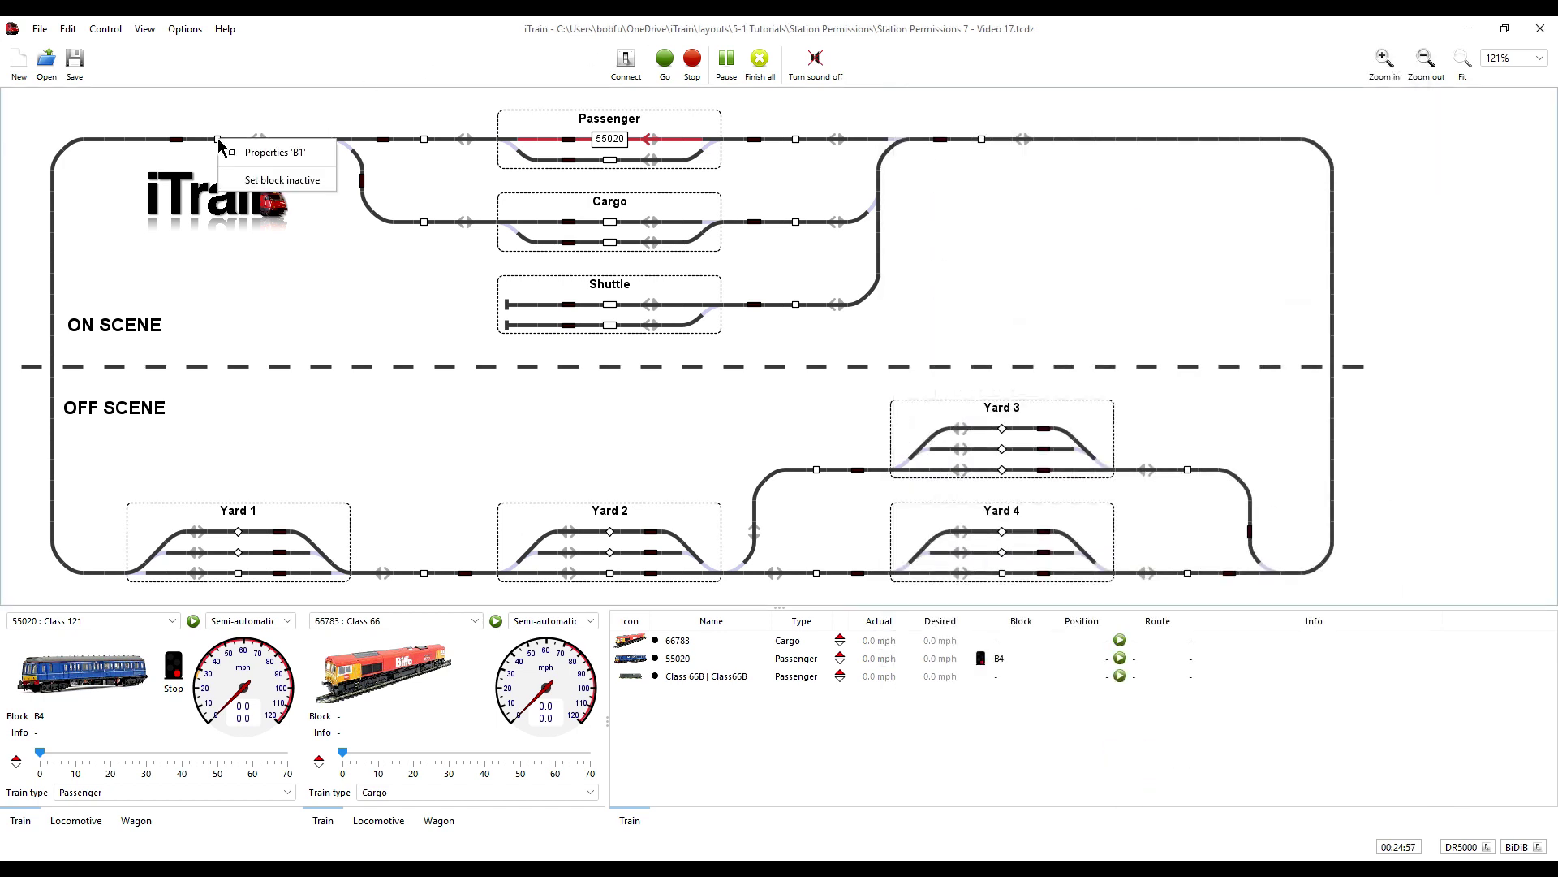
left_click(274, 151)
left_click(1213, 174)
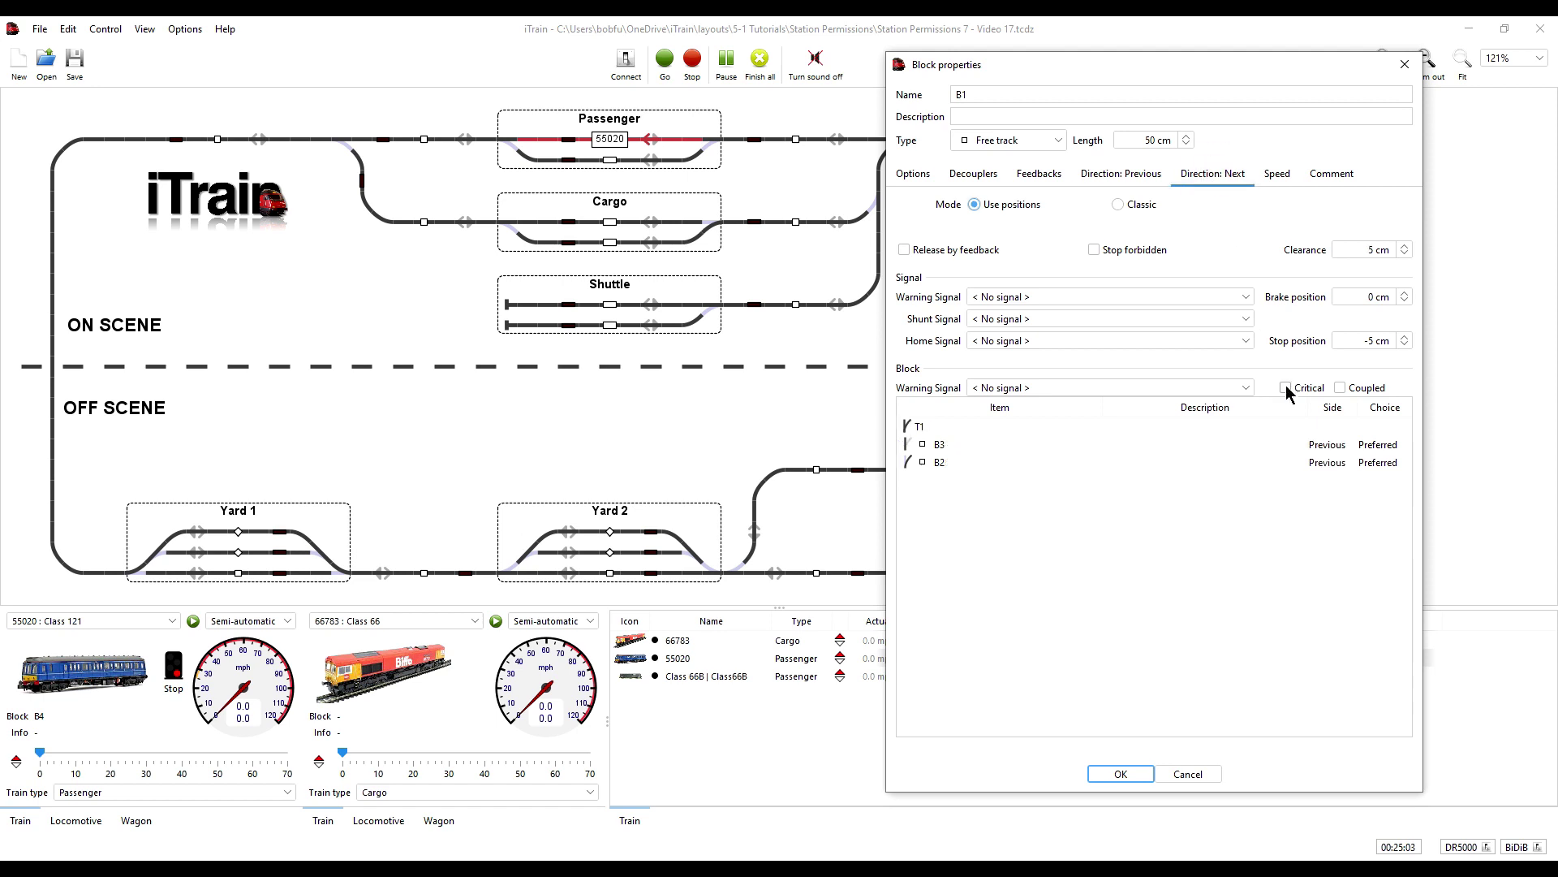
left_click(1120, 774)
Step: Mark blocks B3 and B2 as critical
right_click(431, 142)
left_click(487, 153)
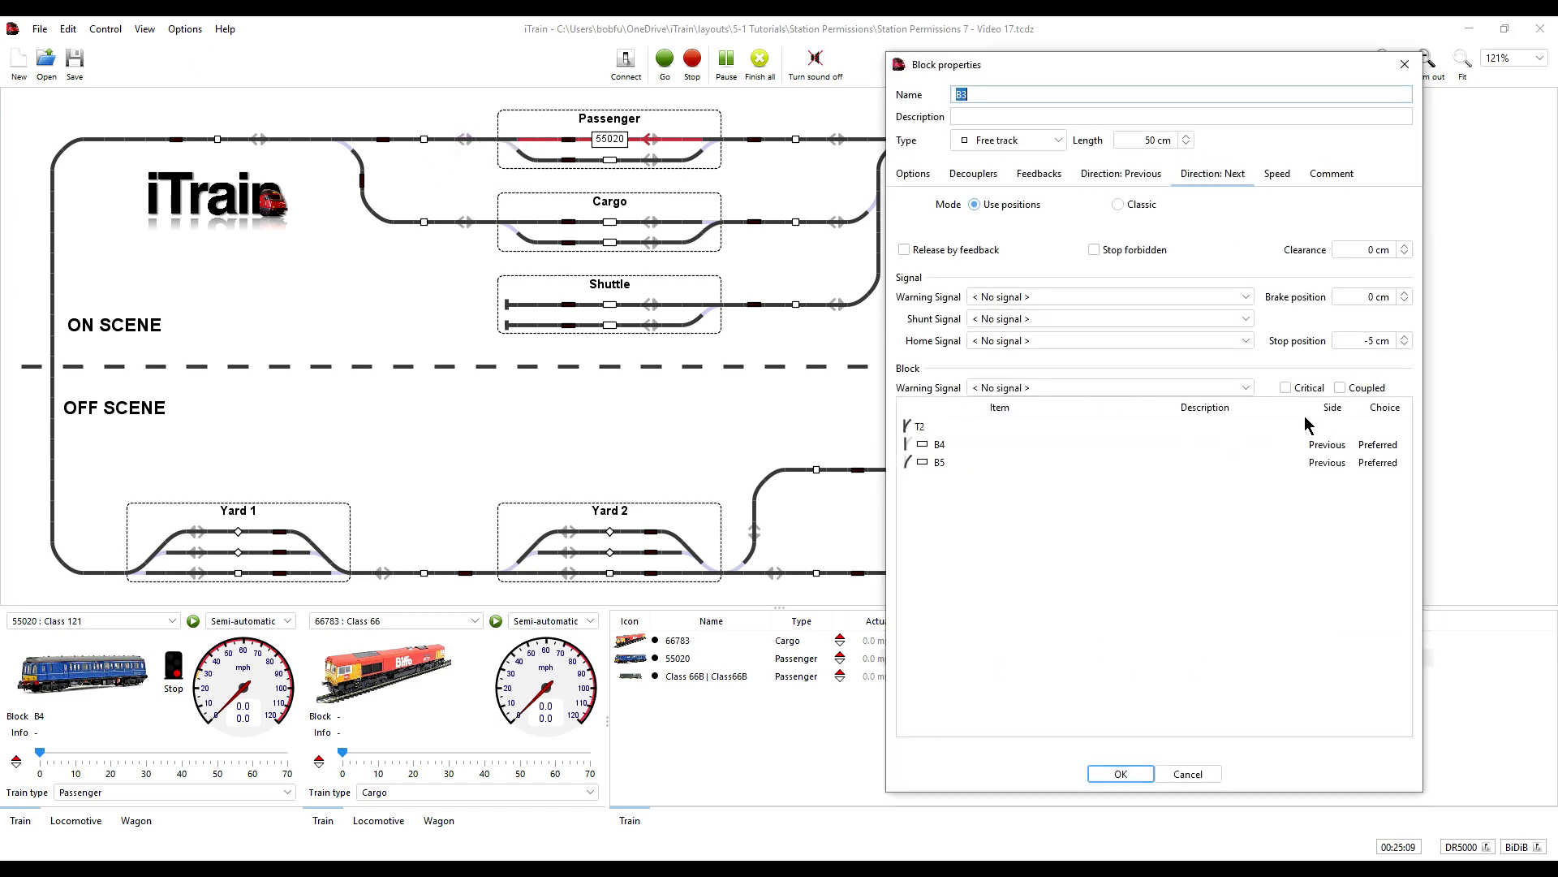
left_click(1121, 173)
left_click(1286, 387)
left_click(1119, 773)
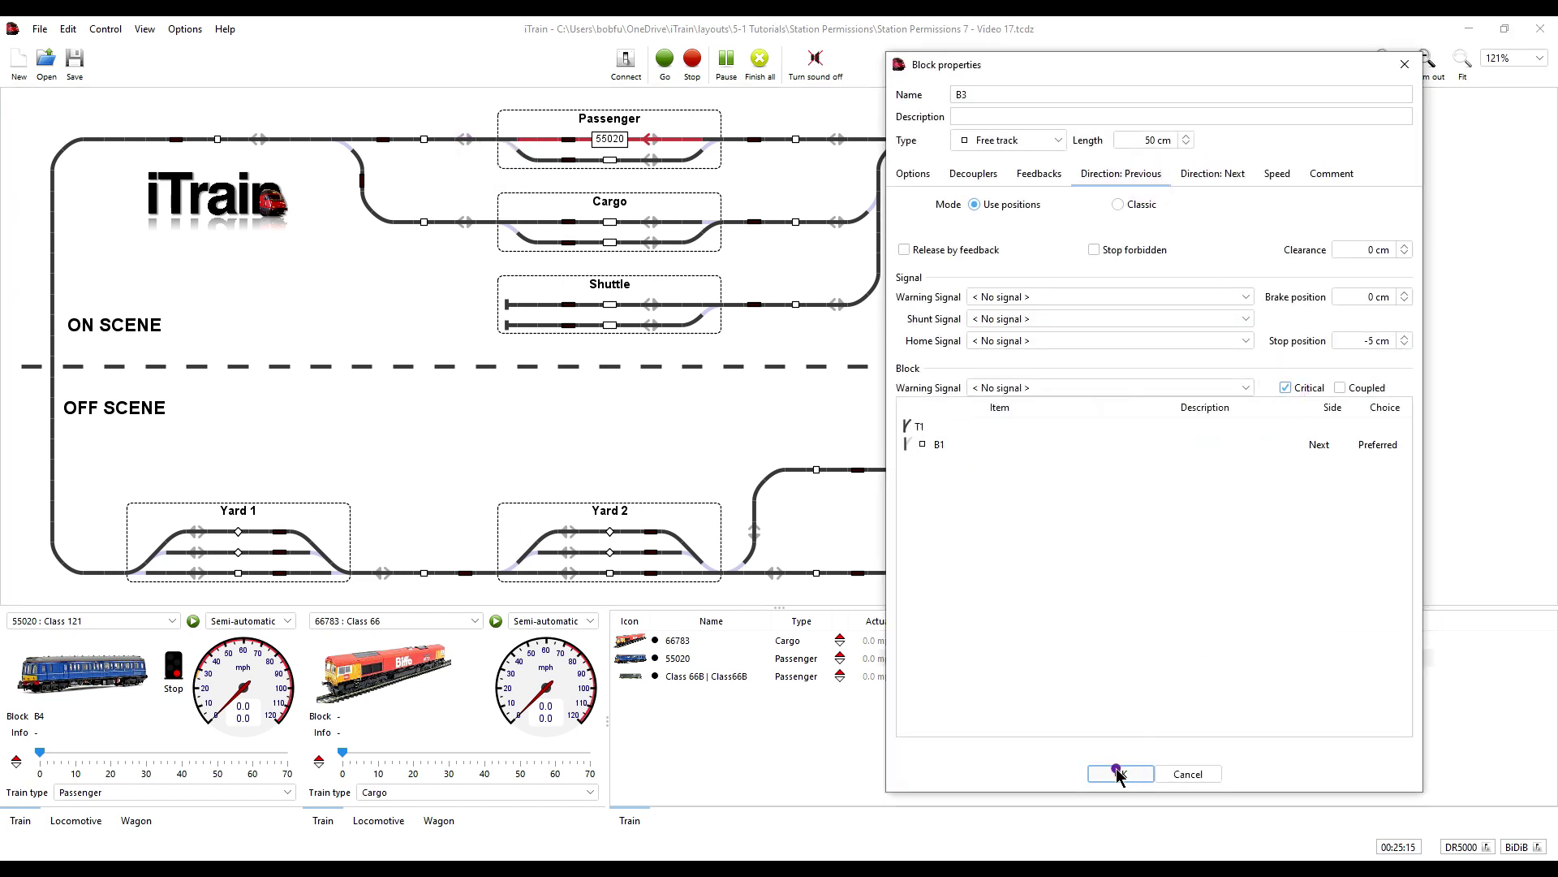
right_click(427, 228)
left_click(497, 242)
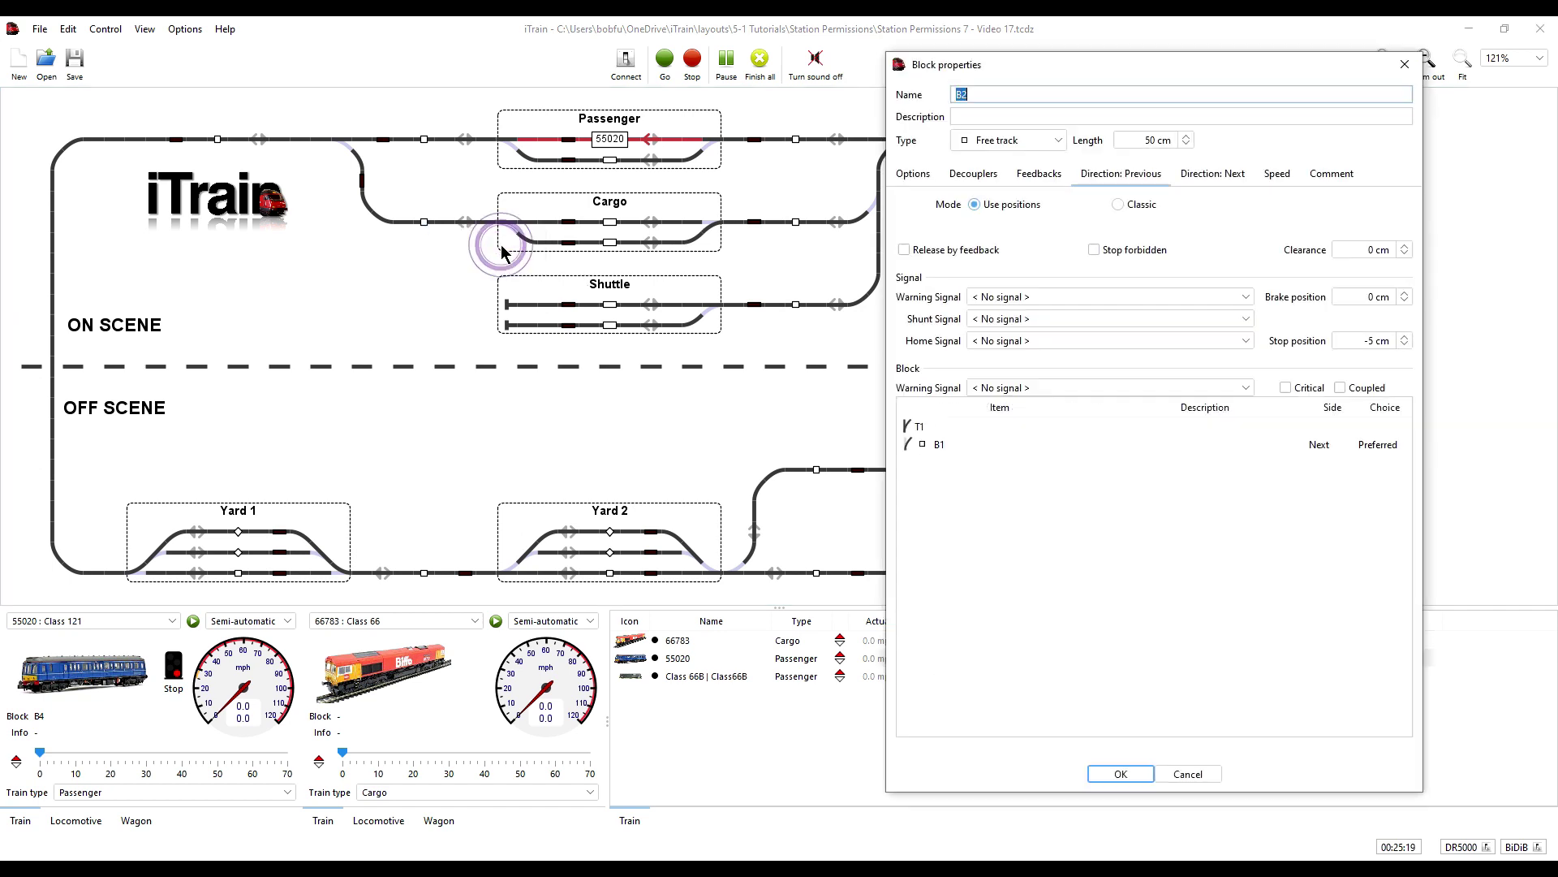
left_click(1212, 174)
left_click(1285, 387)
left_click(1122, 774)
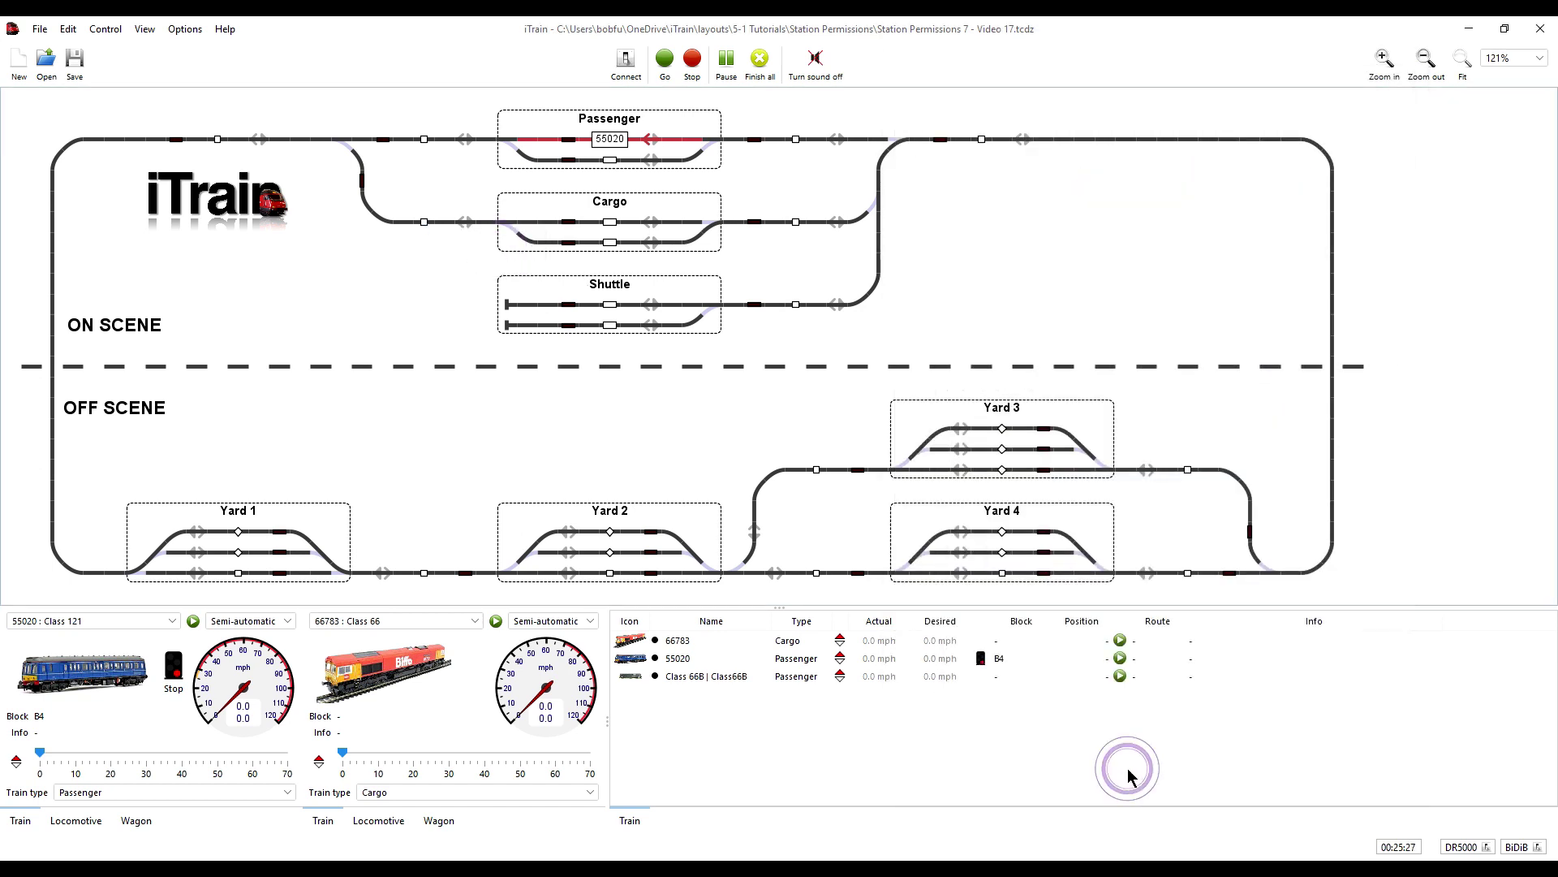
Step: Mark blocks B8 and B9 as critical
right_click(793, 138)
left_click(846, 145)
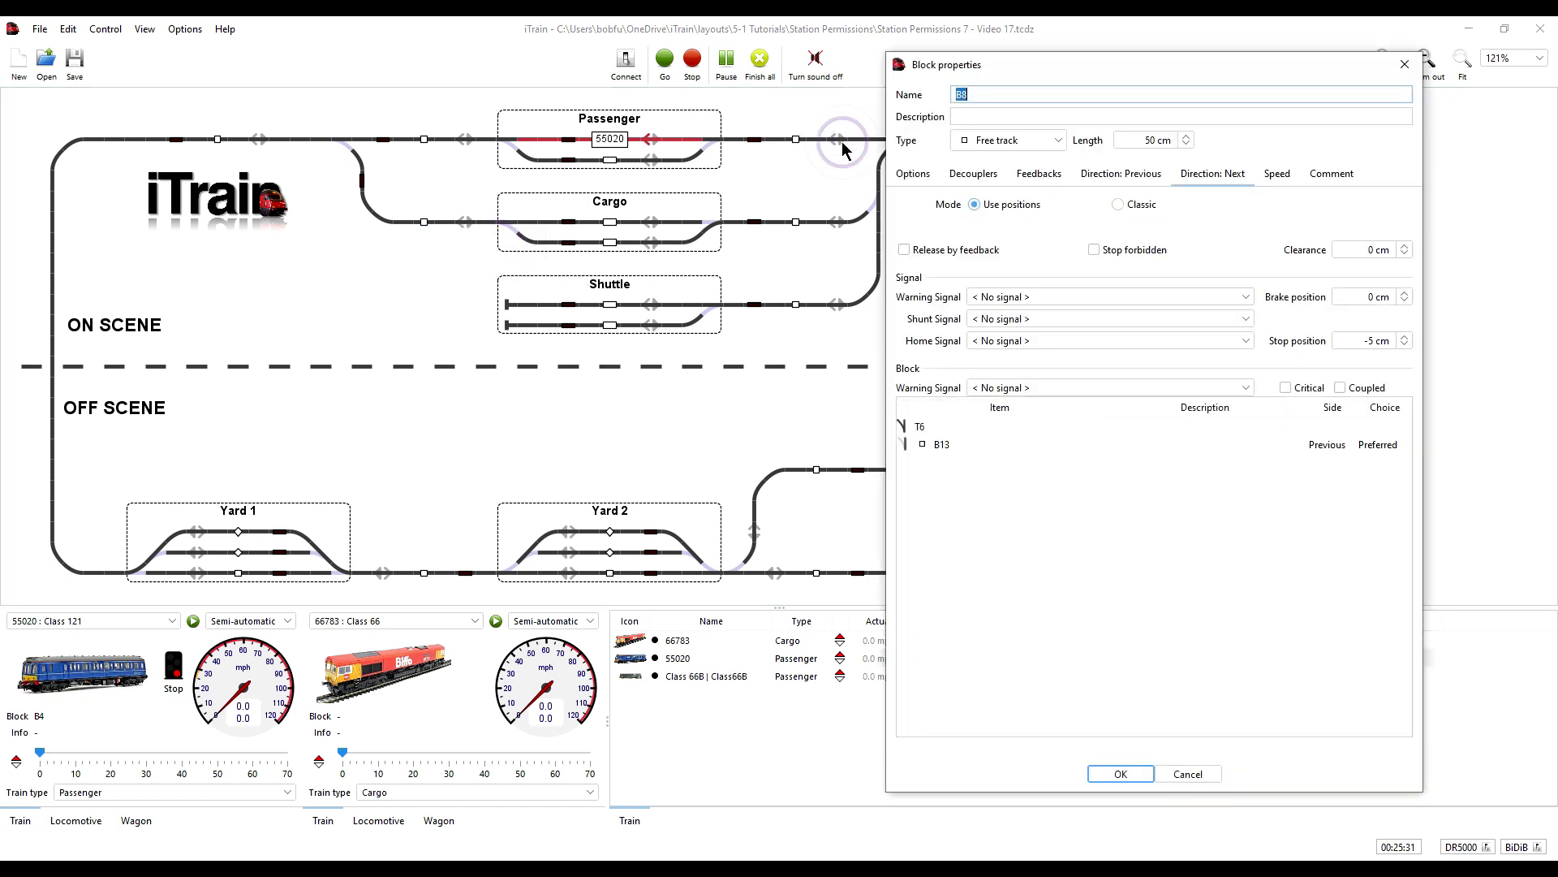
left_click(1121, 174)
left_click(1286, 387)
left_click(1120, 773)
right_click(799, 225)
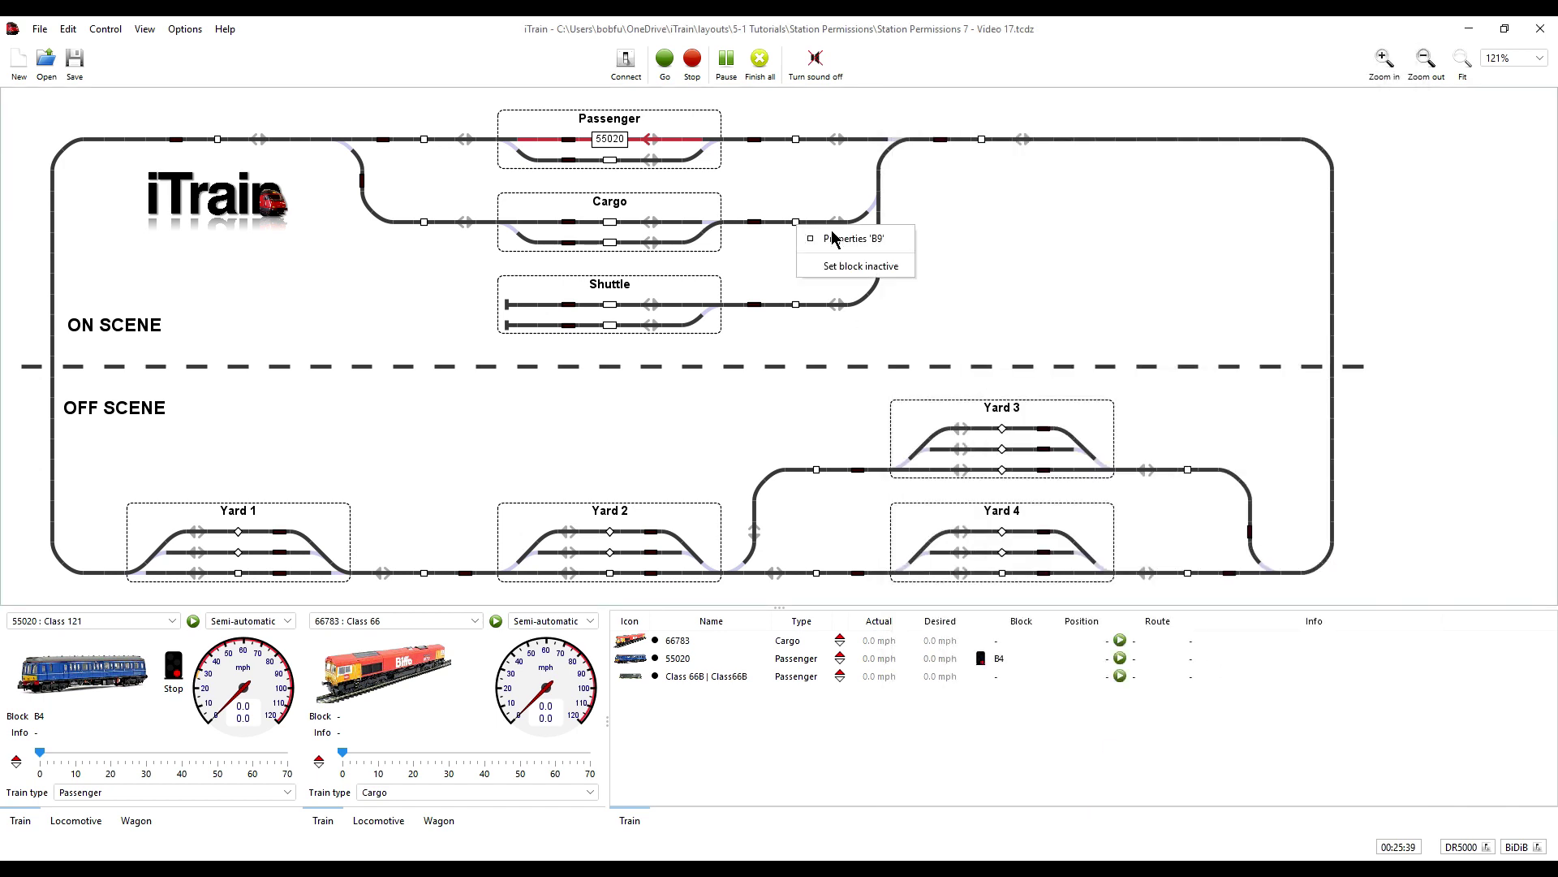
left_click(832, 237)
left_click(1286, 387)
left_click(1213, 174)
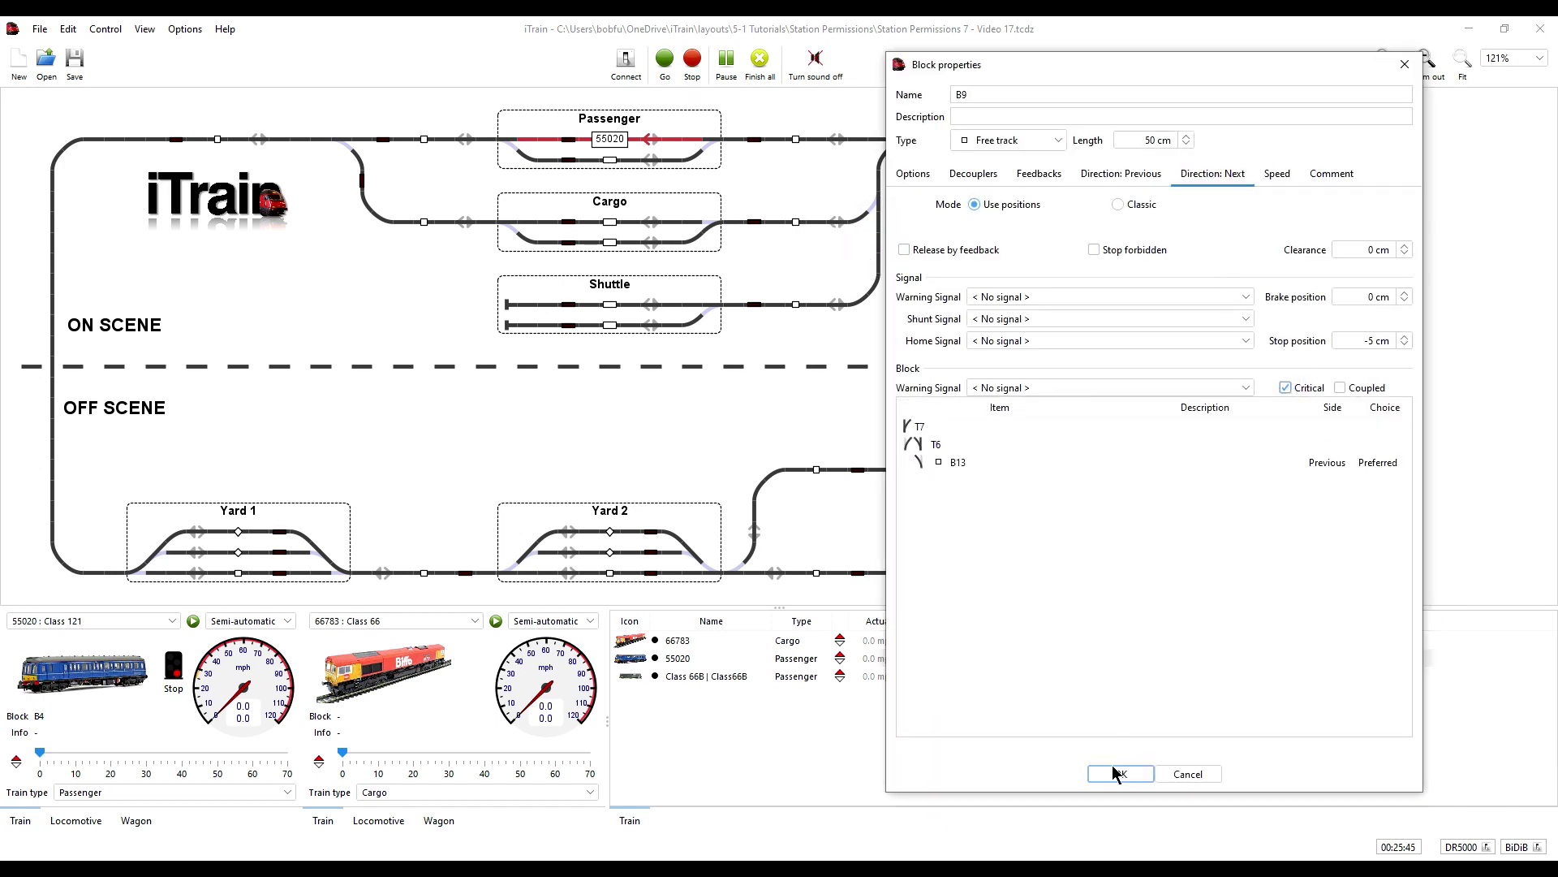
left_click(1118, 773)
Step: Mark block B10 critical in both the next and previous directions
right_click(795, 306)
left_click(829, 317)
left_click(1285, 387)
left_click(1121, 174)
left_click(1286, 387)
left_click(1121, 774)
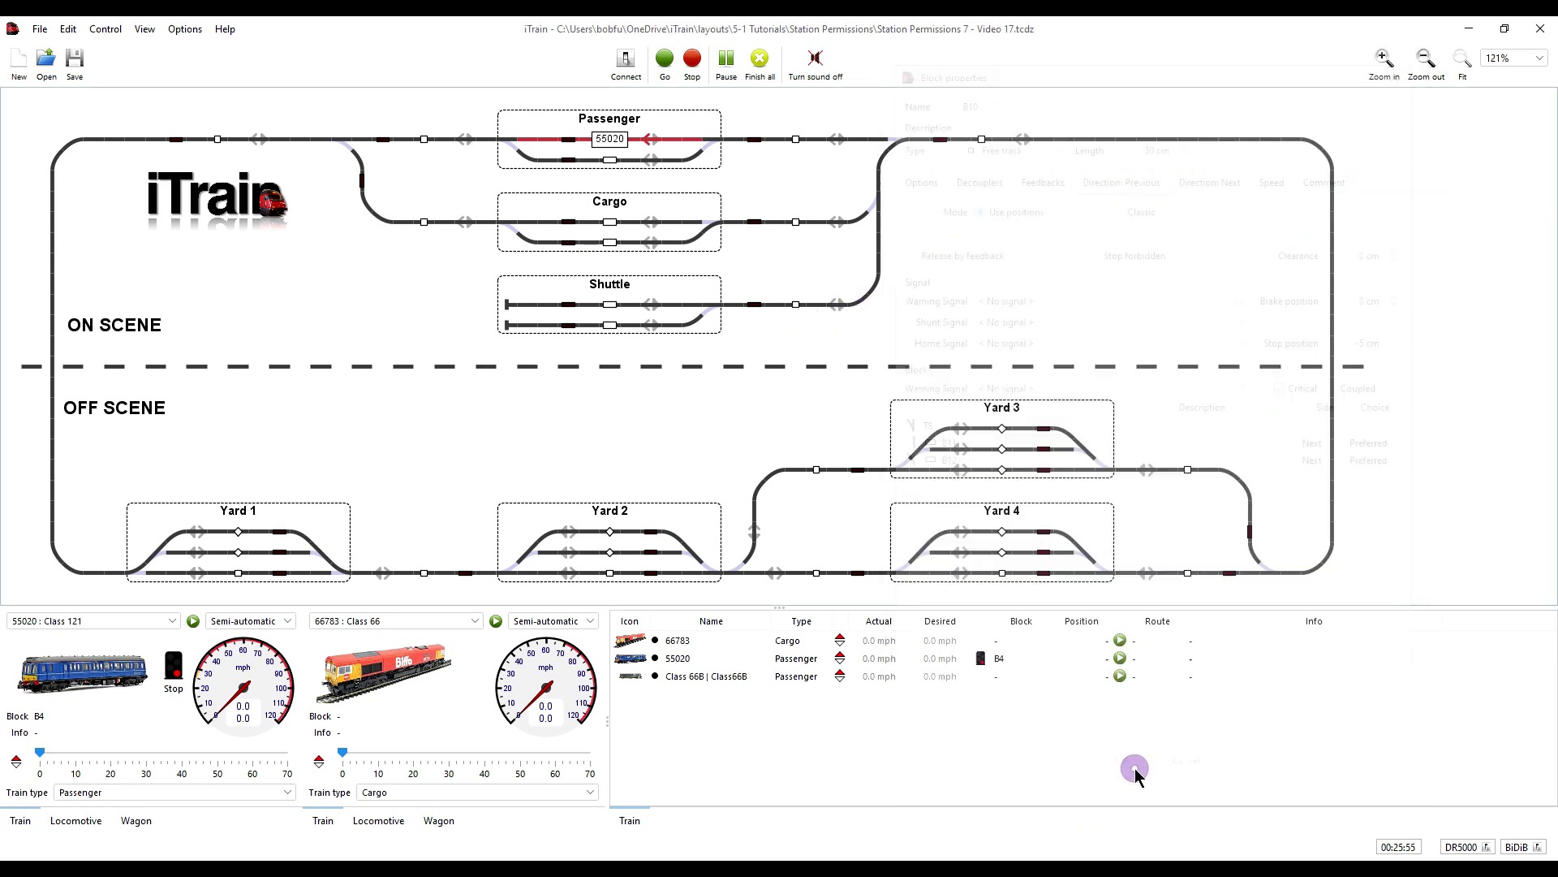
Step: Check block B14's direction settings and mark block B15 critical
right_click(1187, 470)
left_click(1241, 484)
left_click(1134, 177)
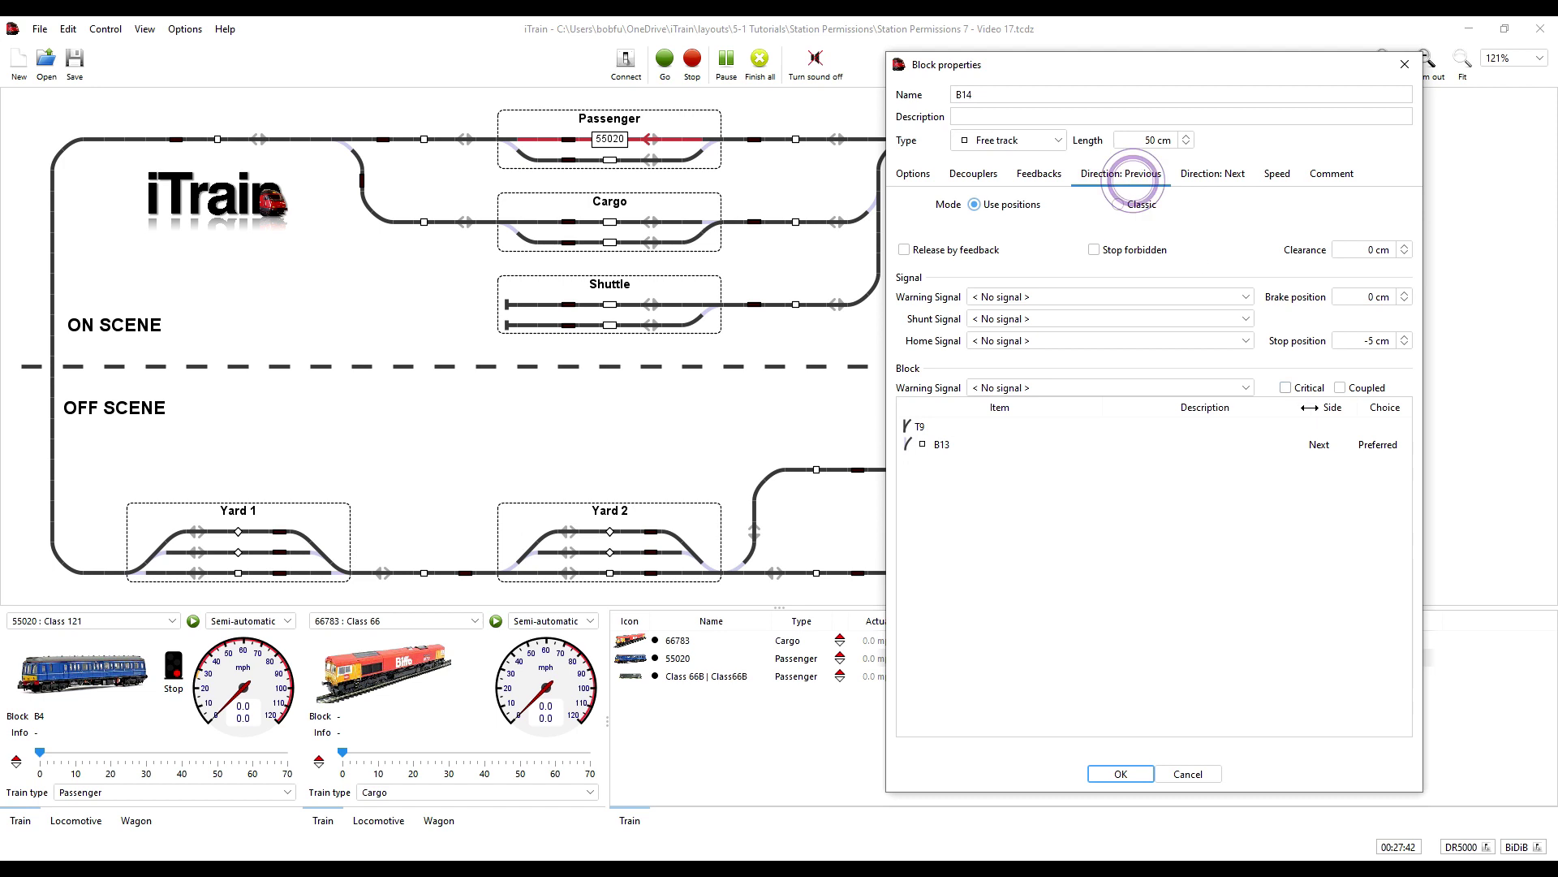
left_click(1121, 773)
double_click(1204, 579)
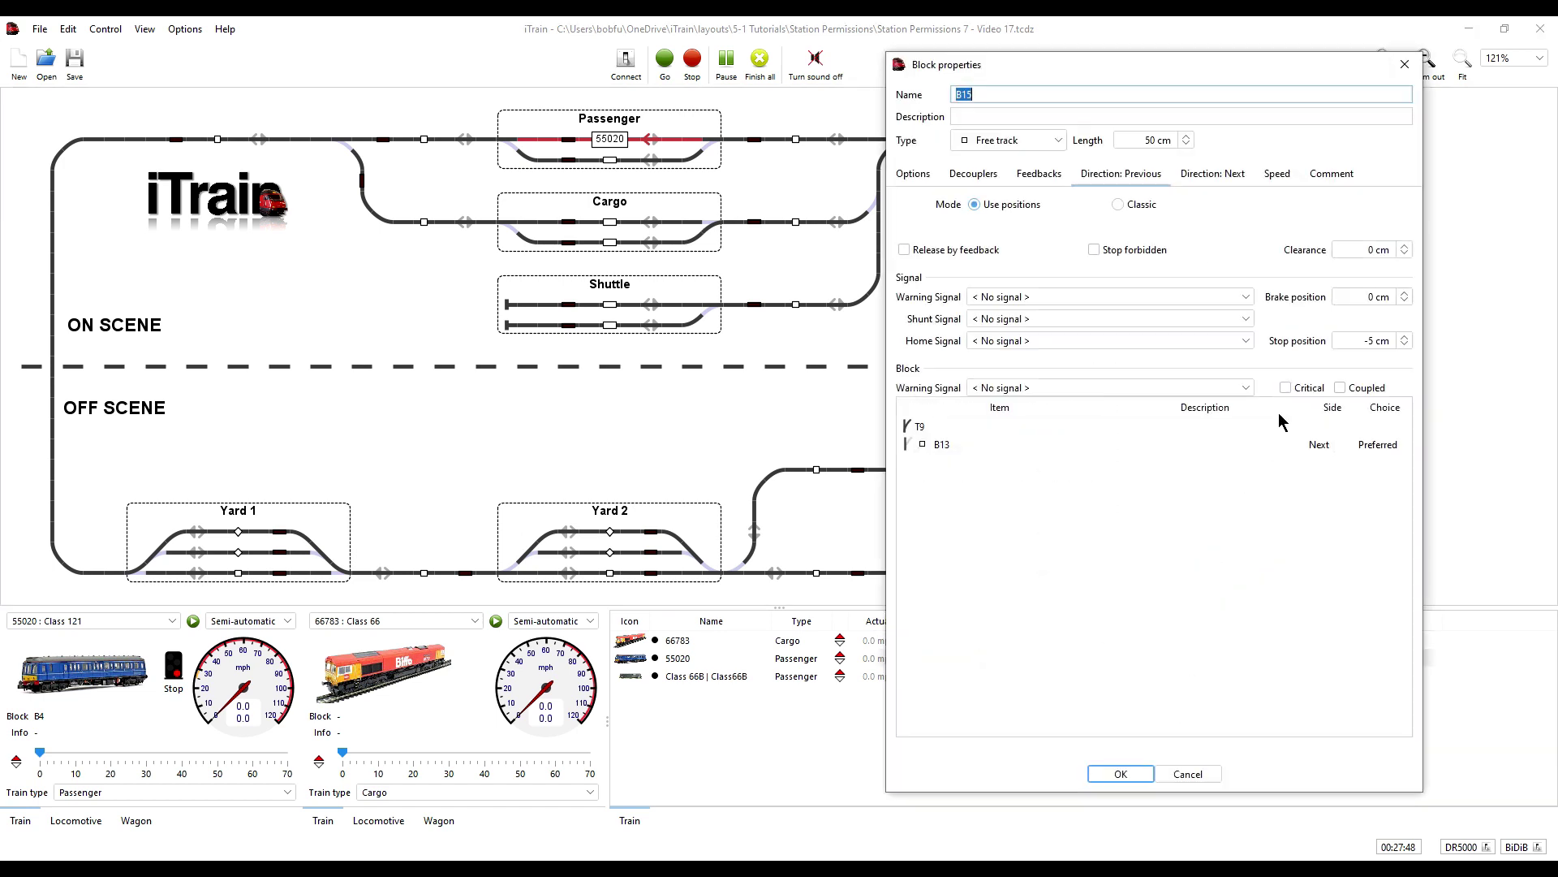
left_click(1213, 174)
left_click(1286, 387)
left_click(1121, 773)
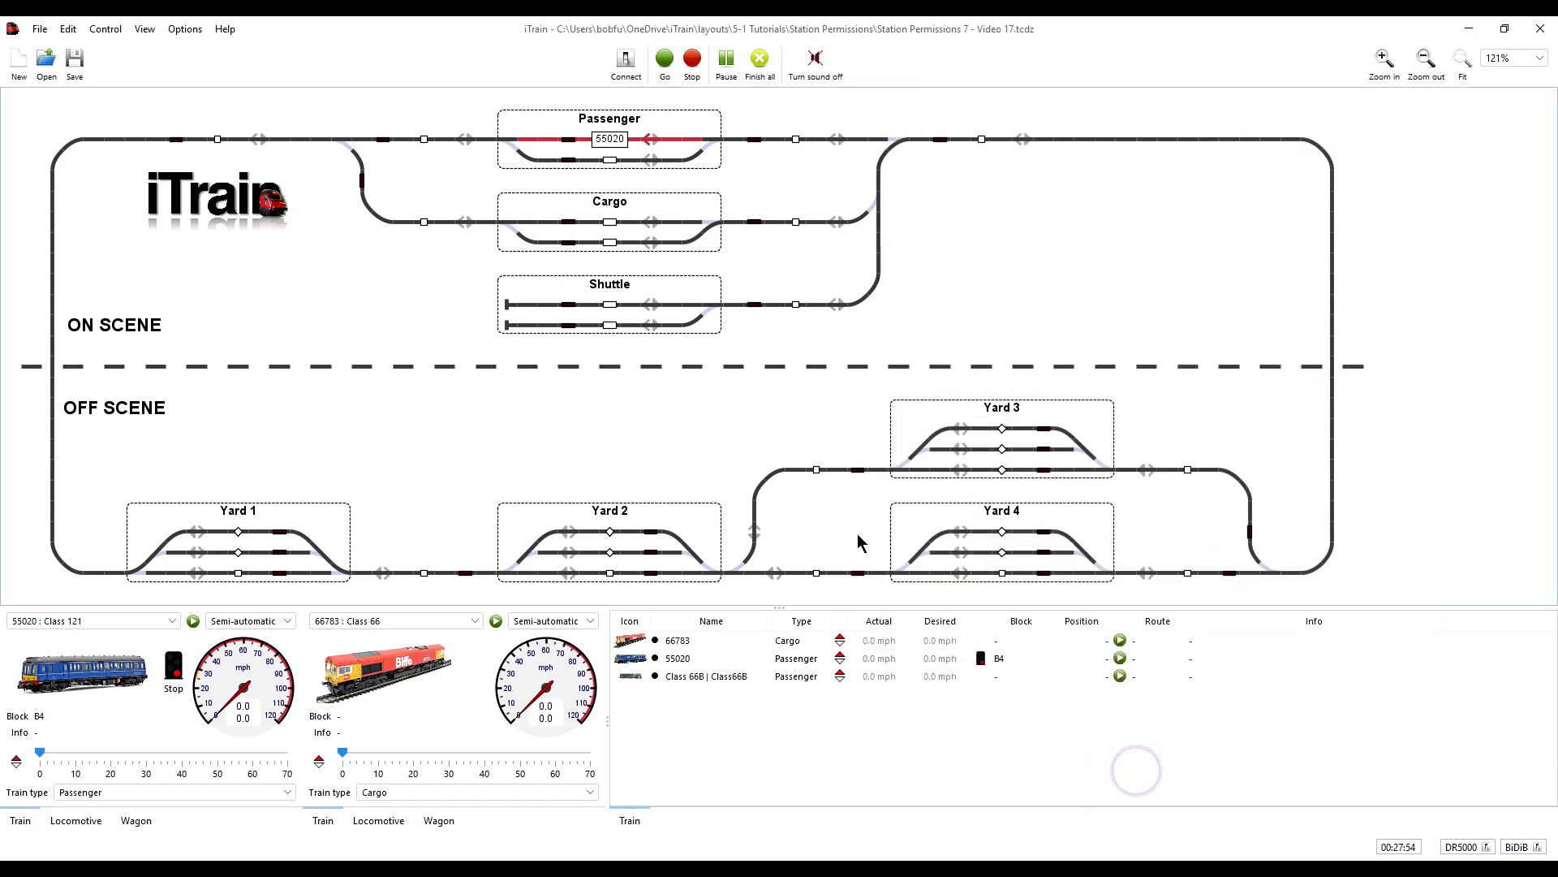
Step: Mark blocks B20 and B25 critical in both directions
right_click(817, 470)
left_click(860, 482)
left_click(1286, 387)
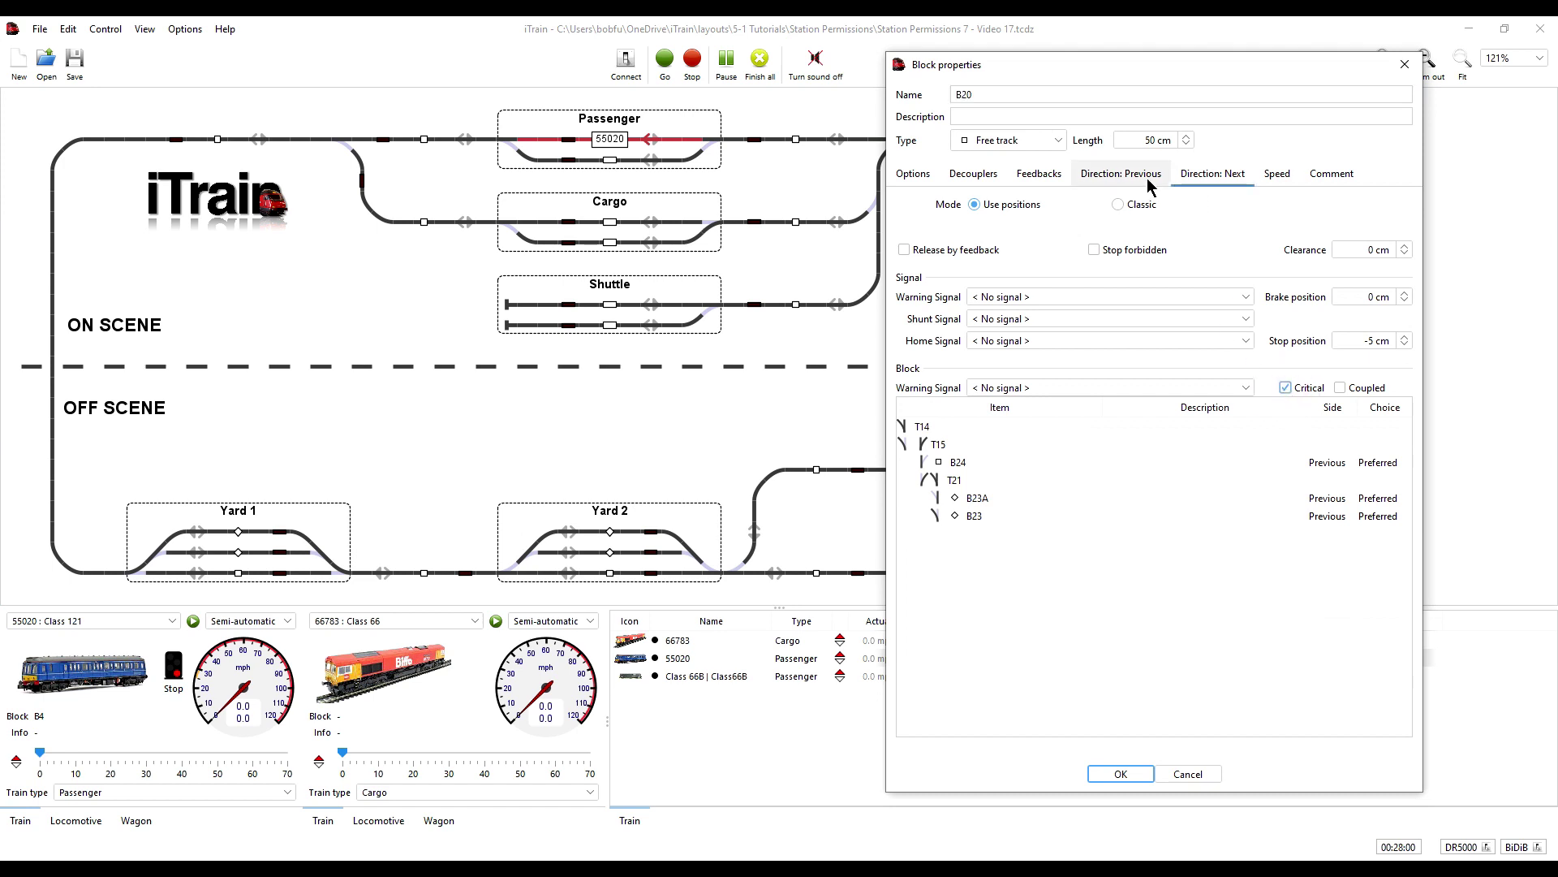
left_click(1148, 185)
left_click(1286, 387)
left_click(1121, 774)
double_click(428, 577)
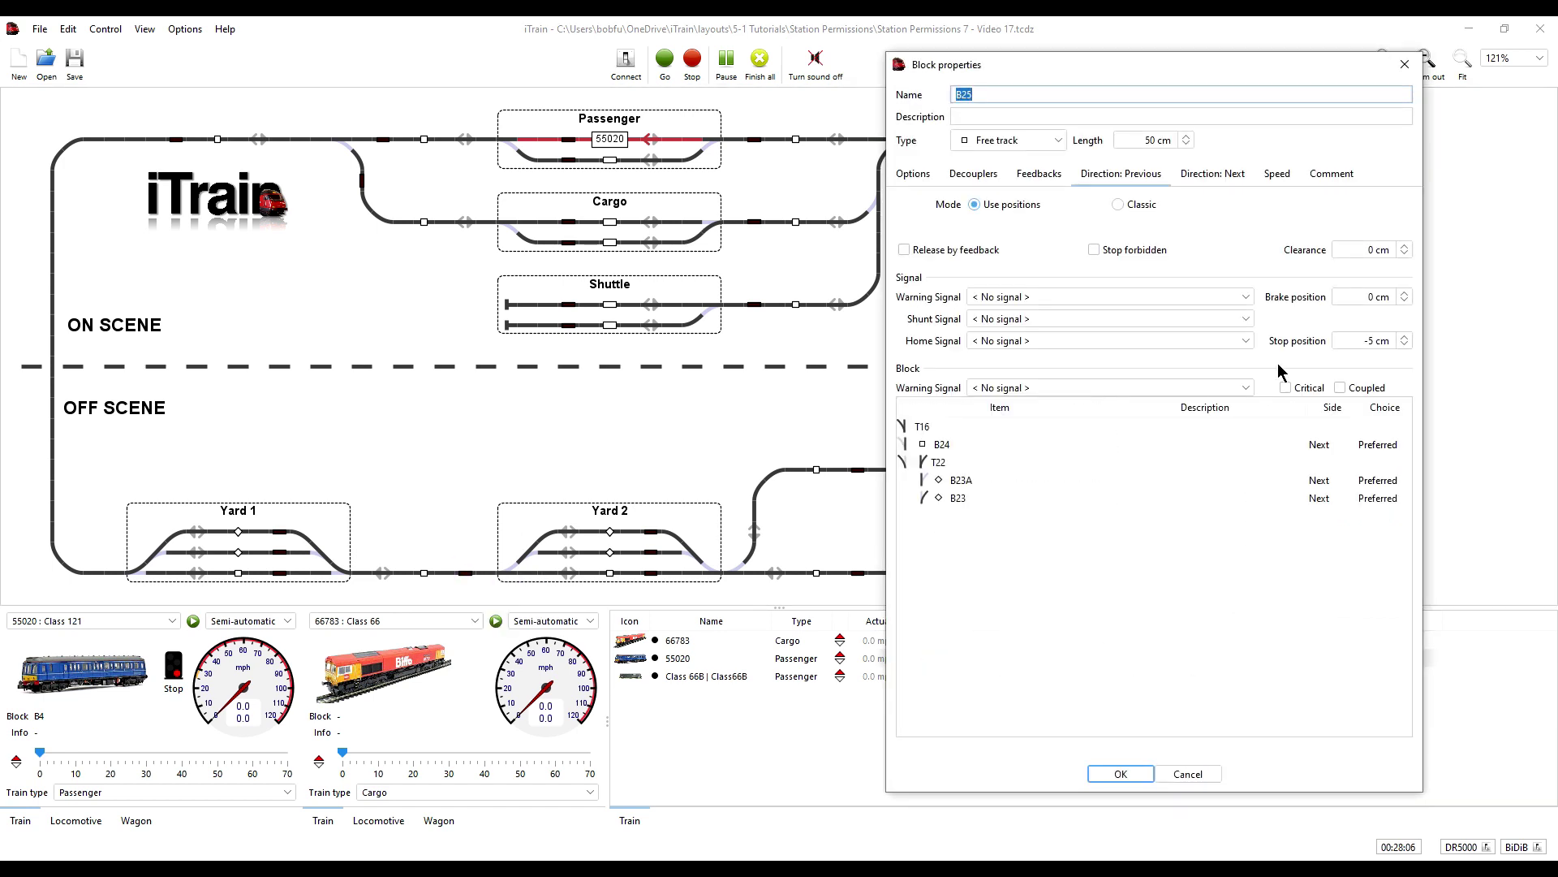
left_click(1286, 387)
left_click(1212, 174)
left_click(1286, 387)
left_click(1121, 773)
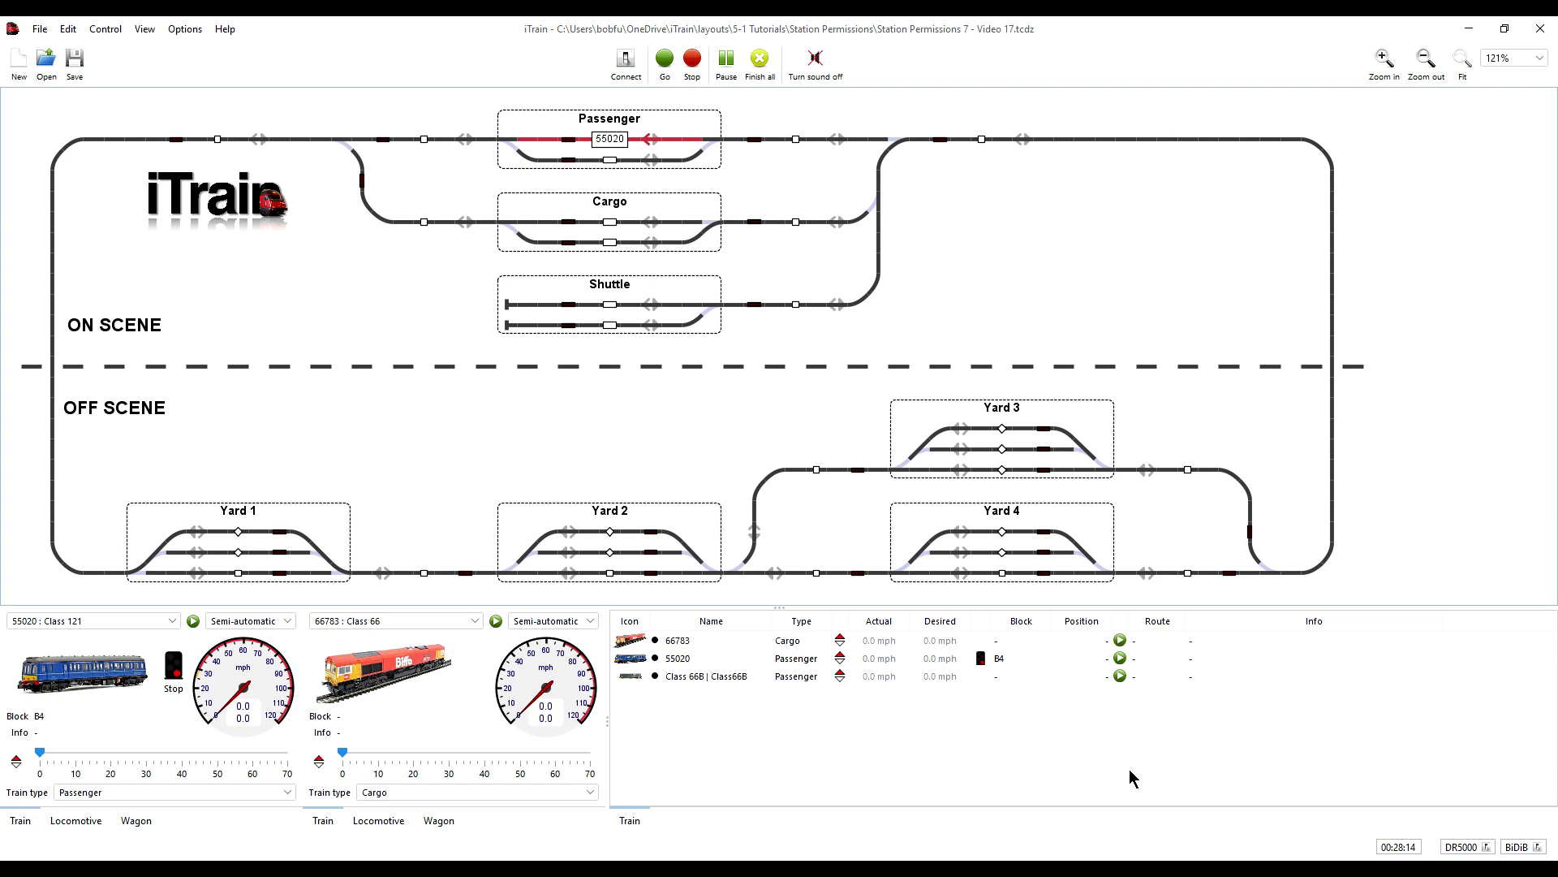
Step: Save the layout with the new critical-block settings from the toolbar
left_click(75, 62)
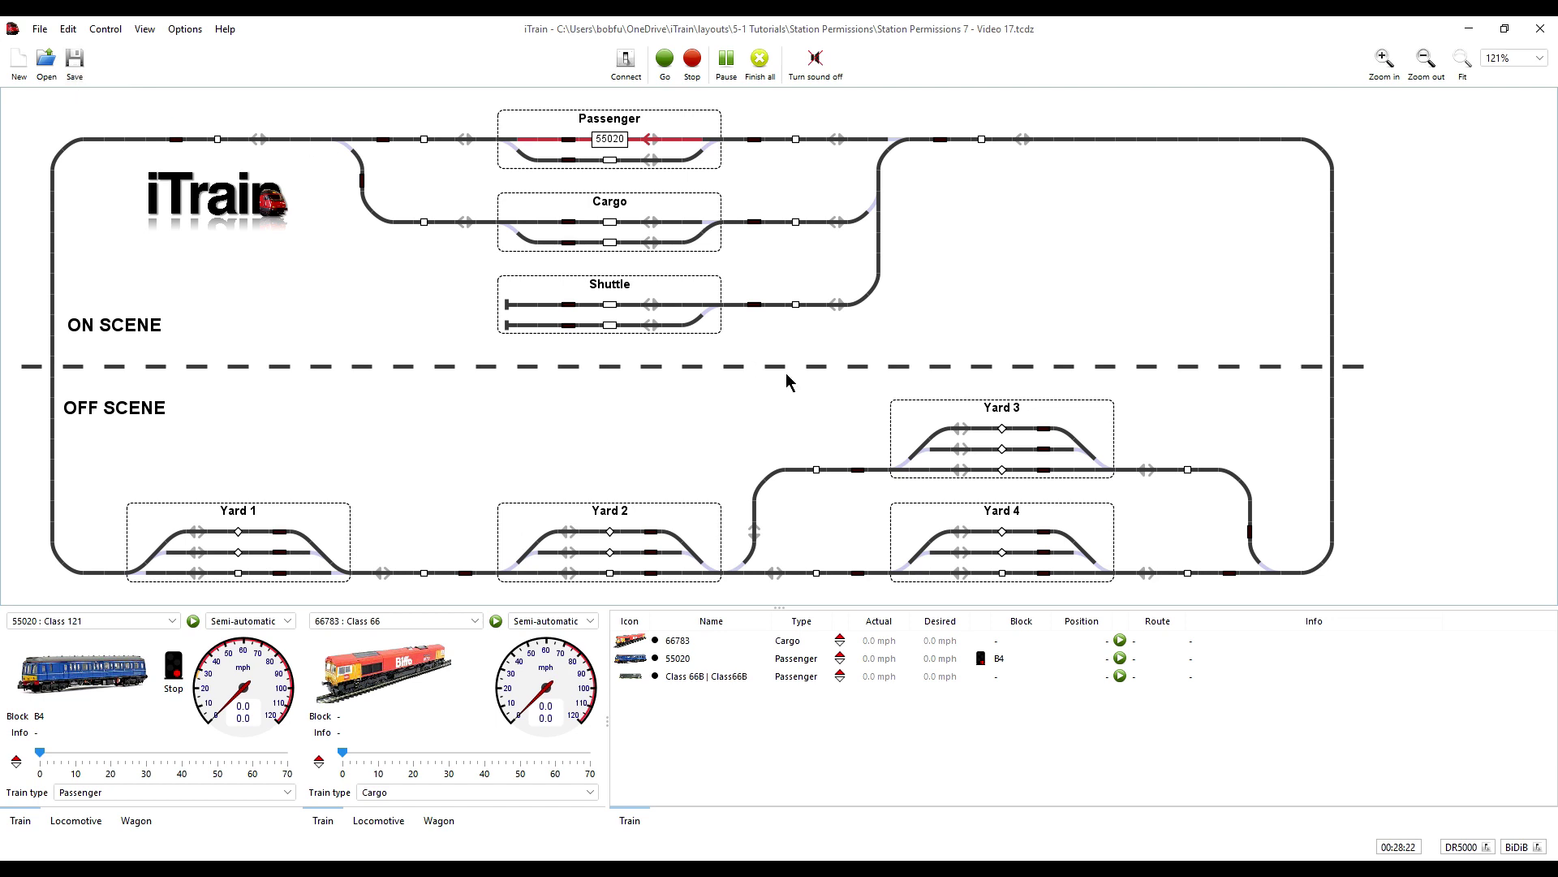